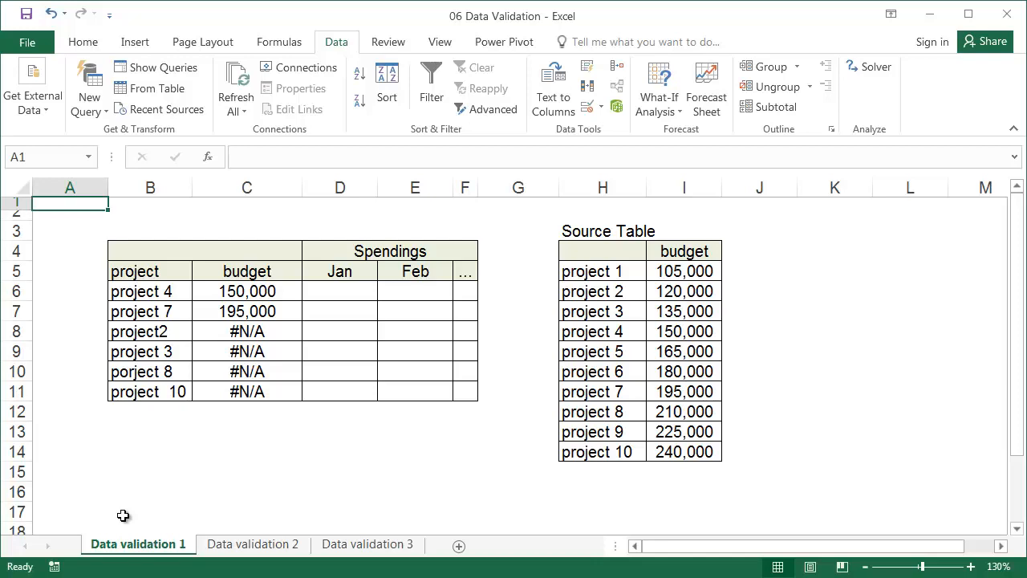
Step: Examine the budget lookup formula in C6, the project names in column B and the source table's project list in H5:H14
{"action": "left_click", "coordinate": [268, 289]}
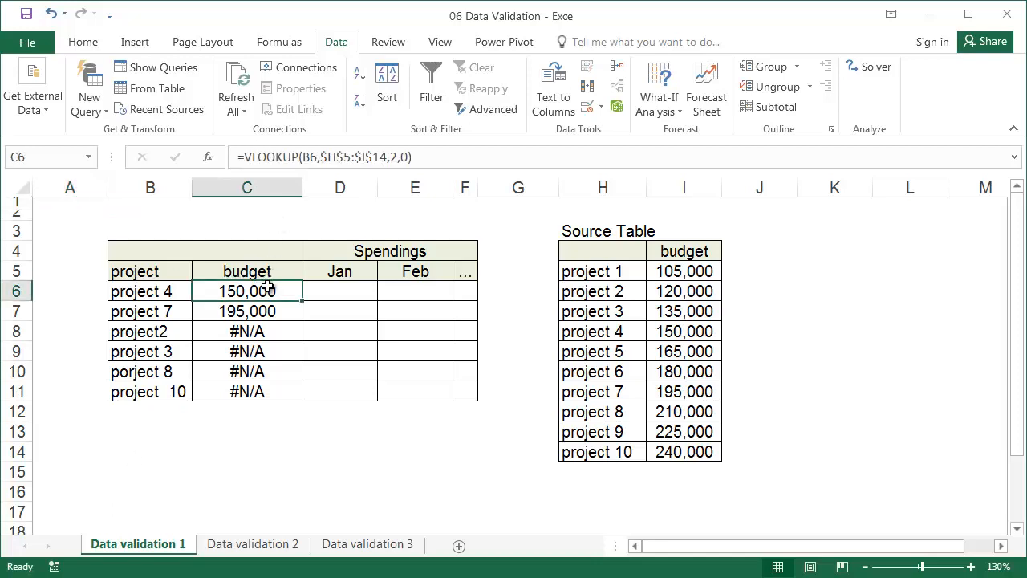
{"action": "left_click", "coordinate": [176, 294]}
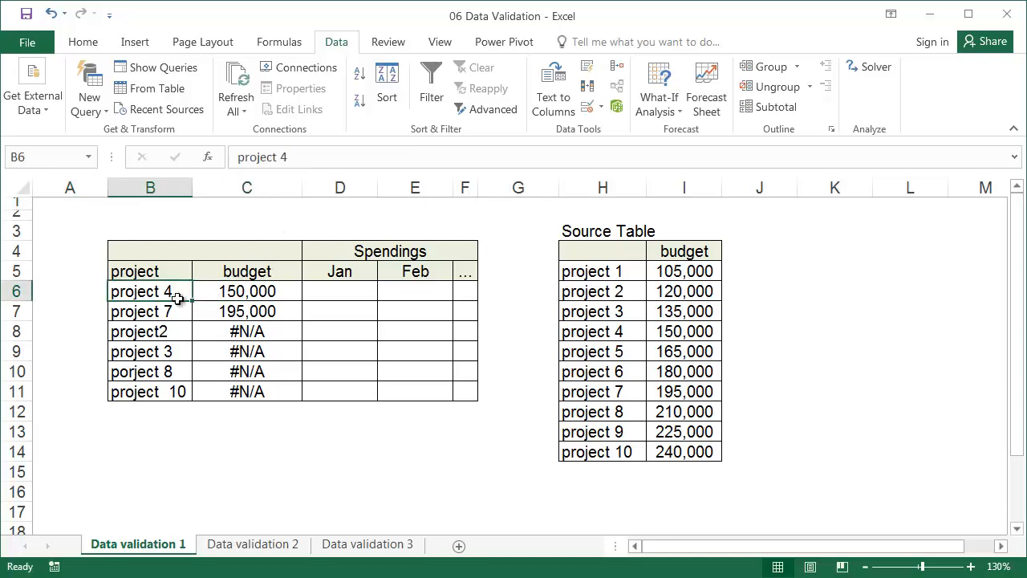
{"action": "left_click", "coordinate": [178, 305]}
{"action": "left_click_drag", "start_coordinate": [566, 271], "coordinate": [576, 452]}
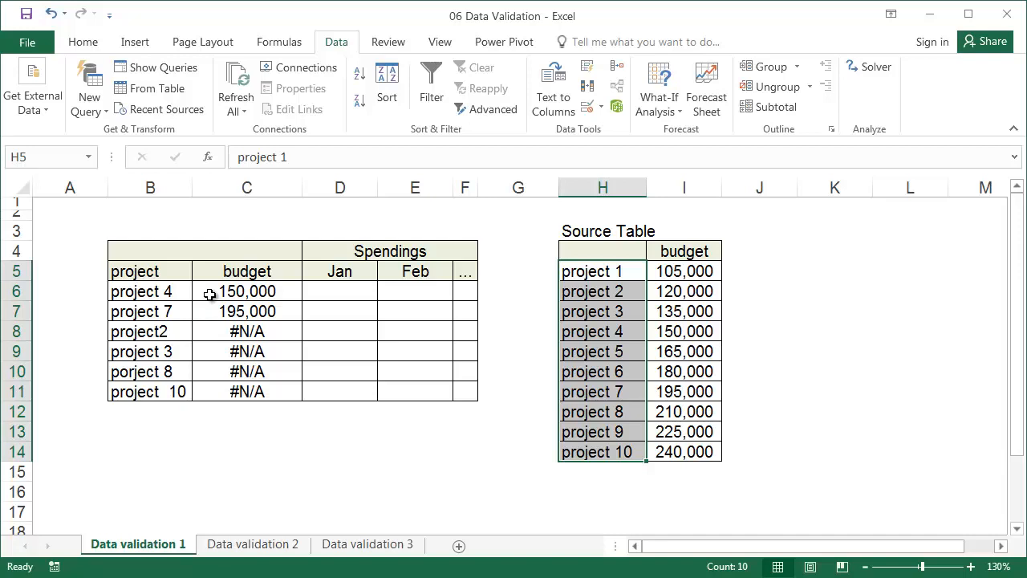
{"action": "left_click_drag", "start_coordinate": [183, 292], "coordinate": [230, 309]}
{"action": "left_click_drag", "start_coordinate": [133, 330], "coordinate": [211, 390]}
Step: Inspect the project names in B8:B11 for missing or extra spaces and misspellings
{"action": "left_click", "coordinate": [177, 330]}
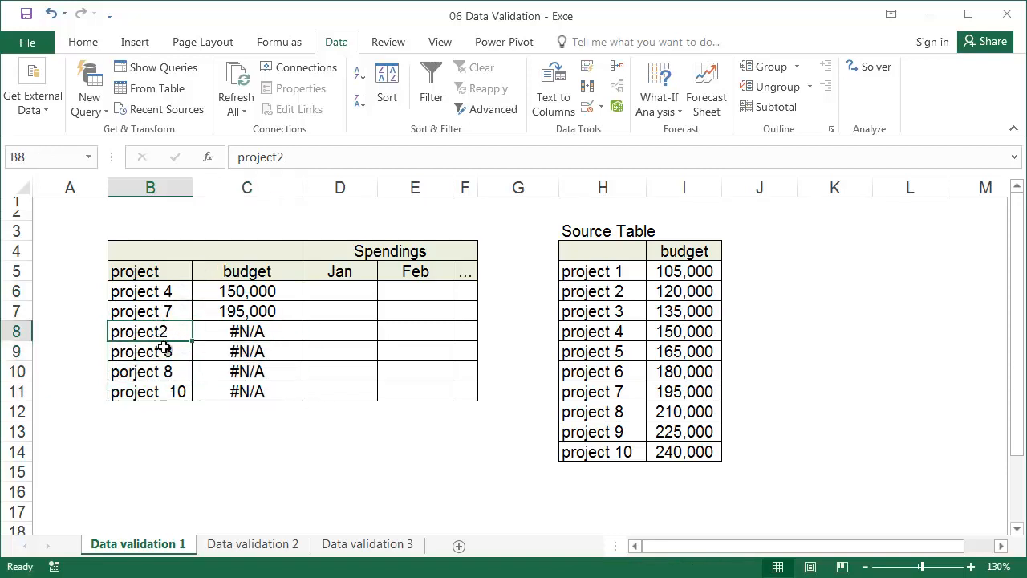
{"action": "left_click", "coordinate": [165, 350]}
{"action": "left_click", "coordinate": [306, 164]}
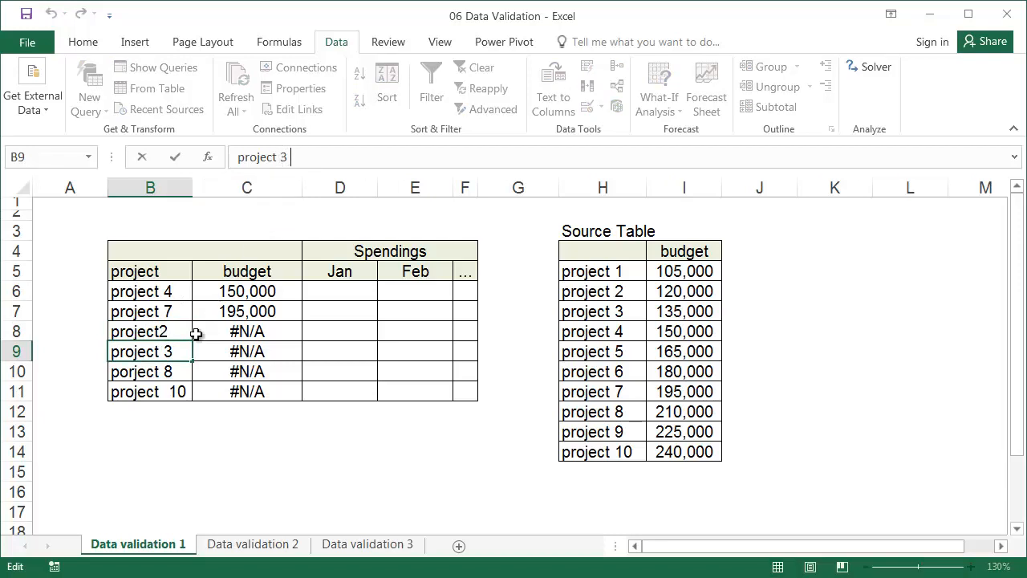
{"action": "key", "text": "Return"}
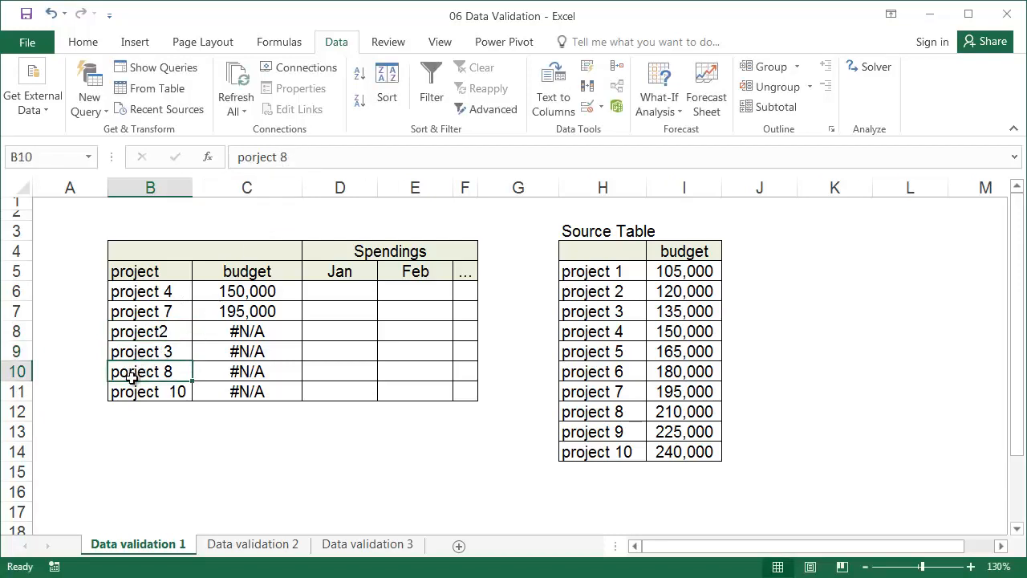
{"action": "left_click", "coordinate": [161, 388]}
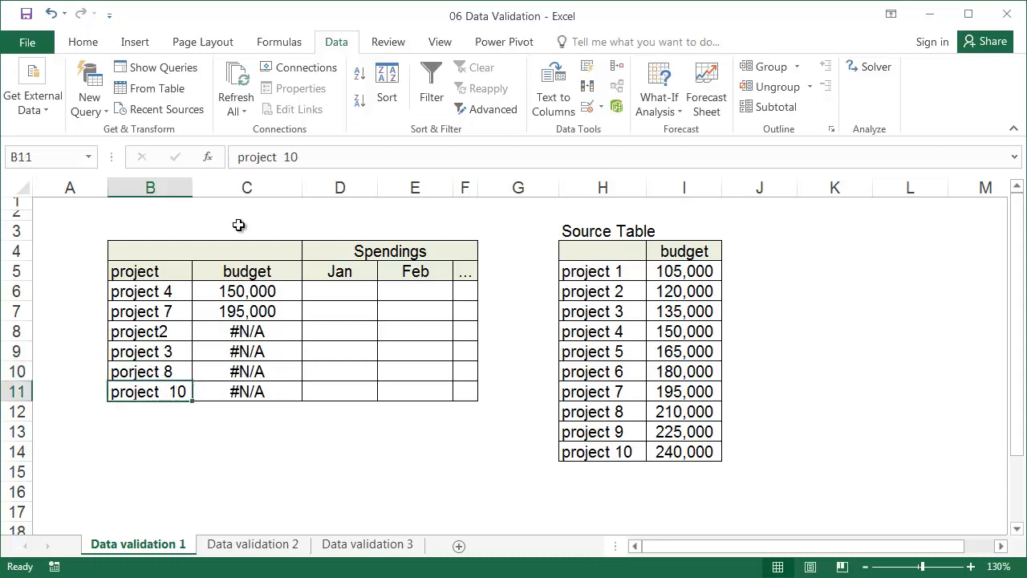
{"action": "left_click", "coordinate": [276, 161]}
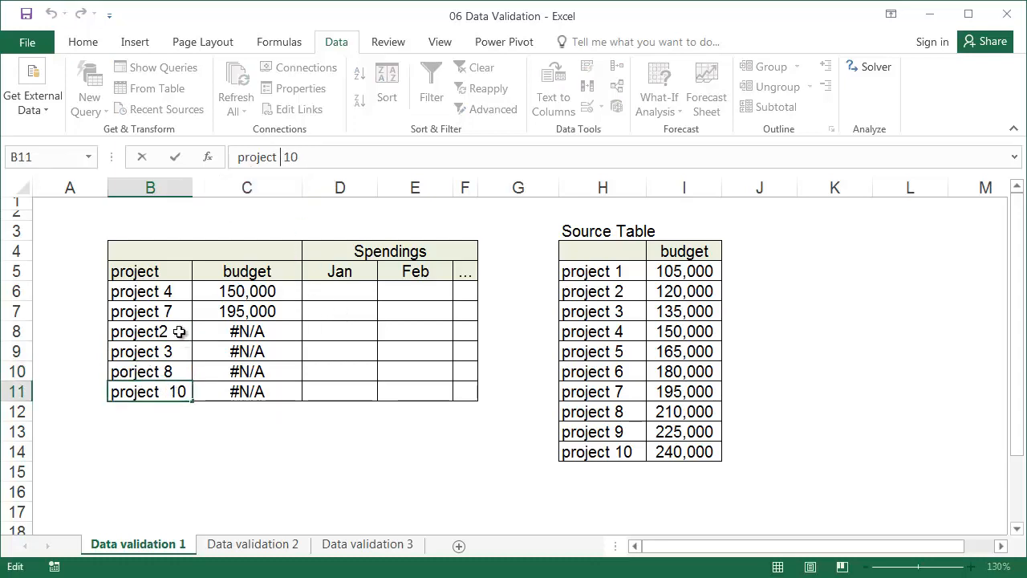
Step: Restrict the project cells B6:B11 with a List data validation sourced from the project names in H5:H14
{"action": "left_click", "coordinate": [158, 289]}
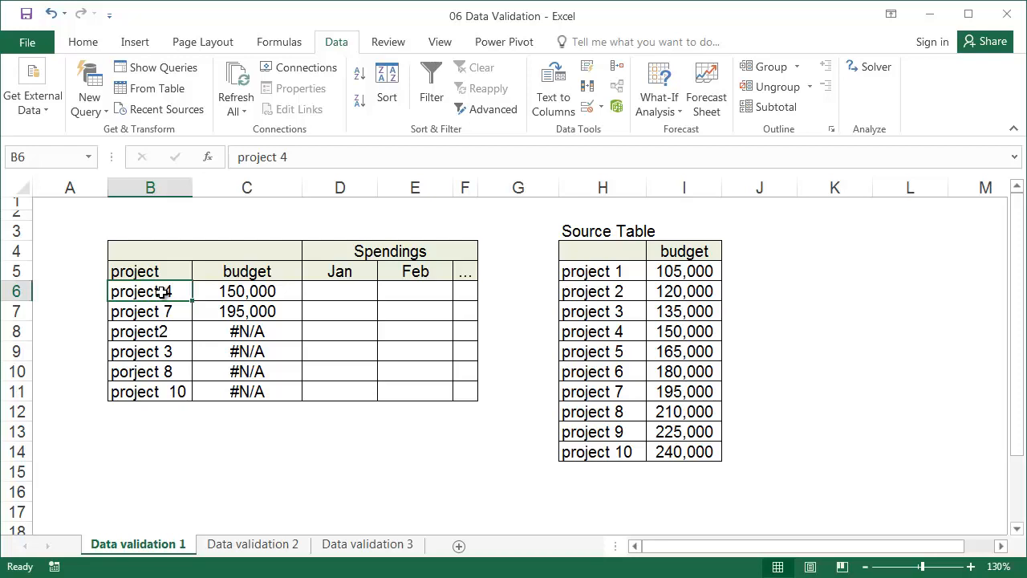
{"action": "left_click_drag", "start_coordinate": [162, 292], "coordinate": [168, 389]}
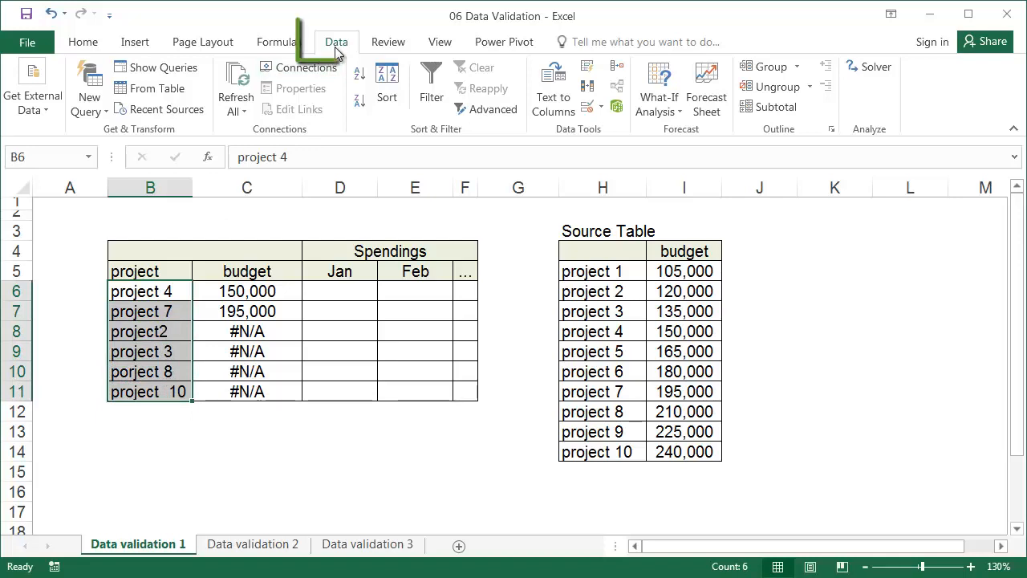
{"action": "left_click", "coordinate": [600, 107]}
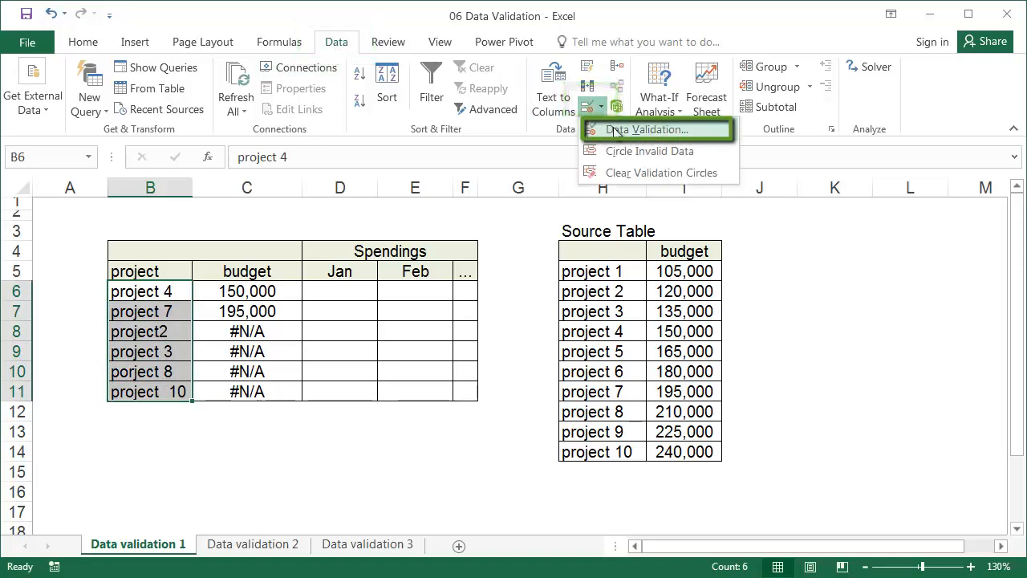
{"action": "left_click", "coordinate": [616, 130]}
{"action": "left_click_drag", "start_coordinate": [368, 202], "coordinate": [651, 217]}
{"action": "left_click", "coordinate": [458, 303]}
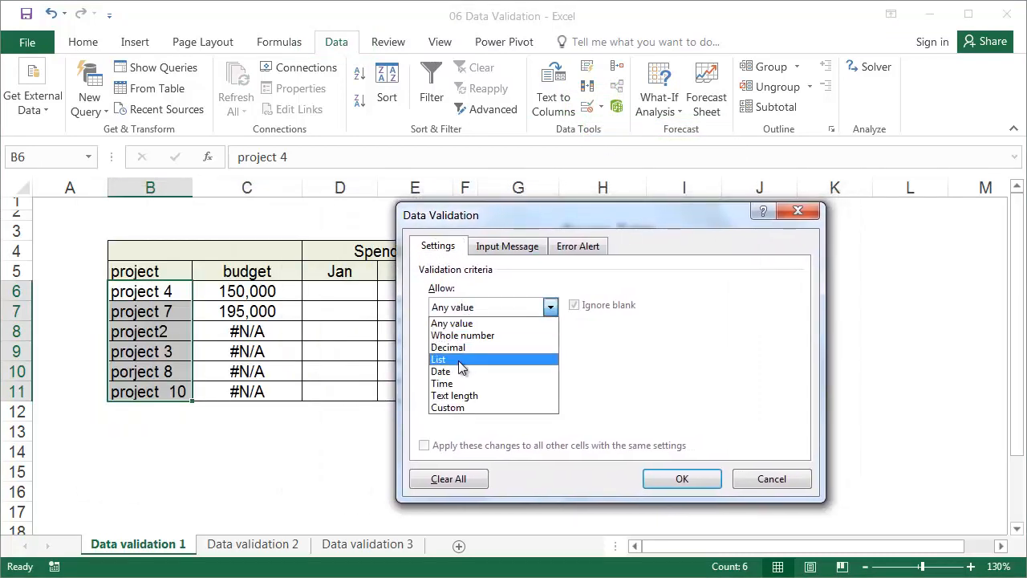
{"action": "left_click", "coordinate": [461, 360]}
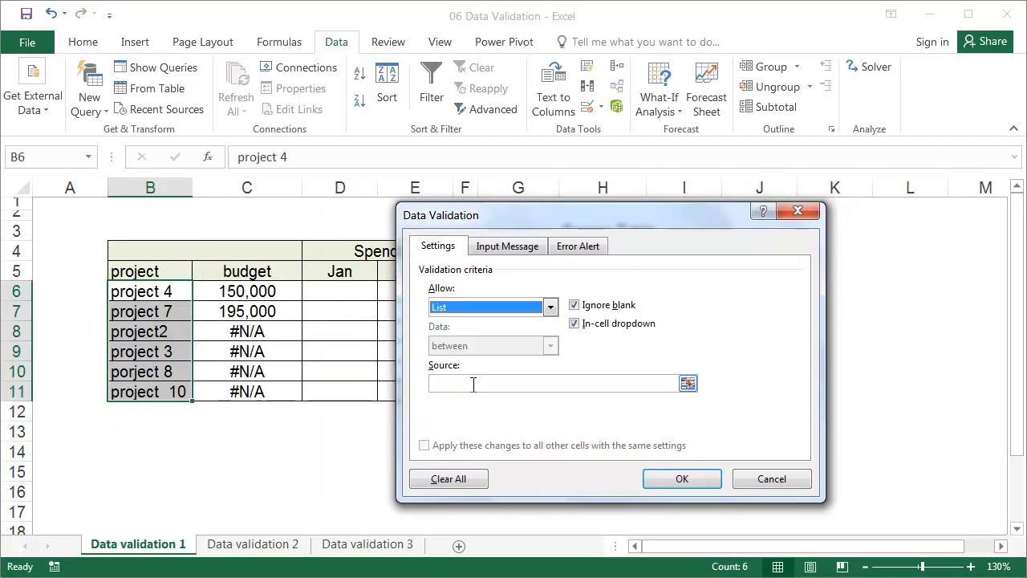
{"action": "left_click", "coordinate": [473, 384]}
{"action": "left_click_drag", "start_coordinate": [548, 222], "coordinate": [255, 231]}
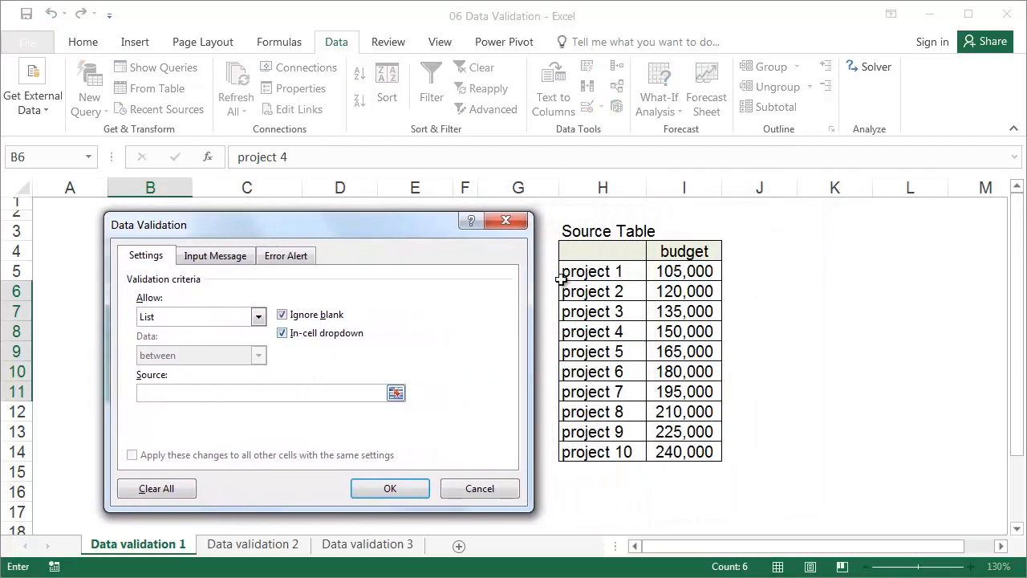
{"action": "left_click_drag", "start_coordinate": [564, 271], "coordinate": [594, 455]}
{"action": "left_click", "coordinate": [421, 490]}
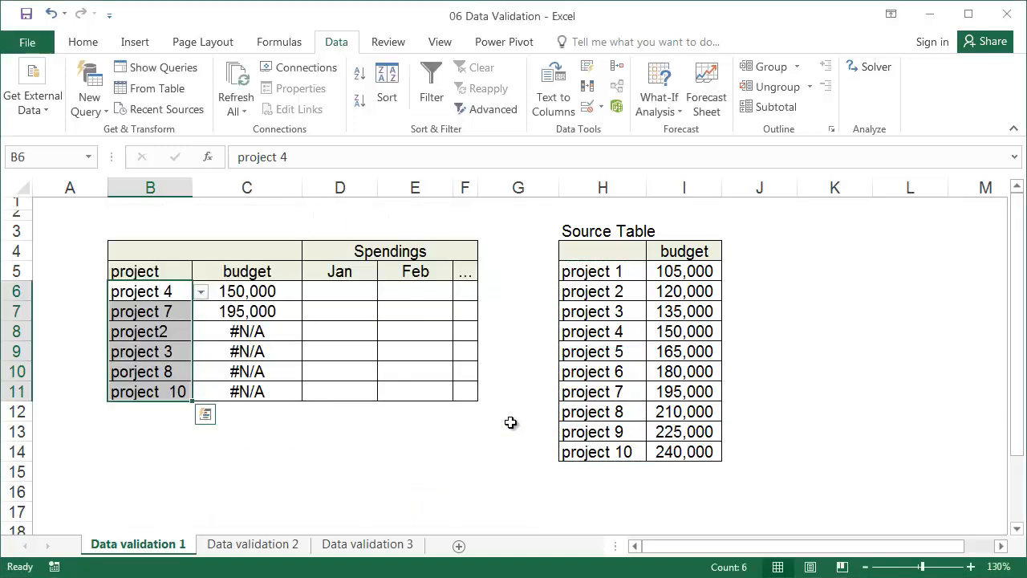
Step: Check the available project choices in the dropdown list of cell B7 without changing its entry
{"action": "left_click", "coordinate": [178, 308]}
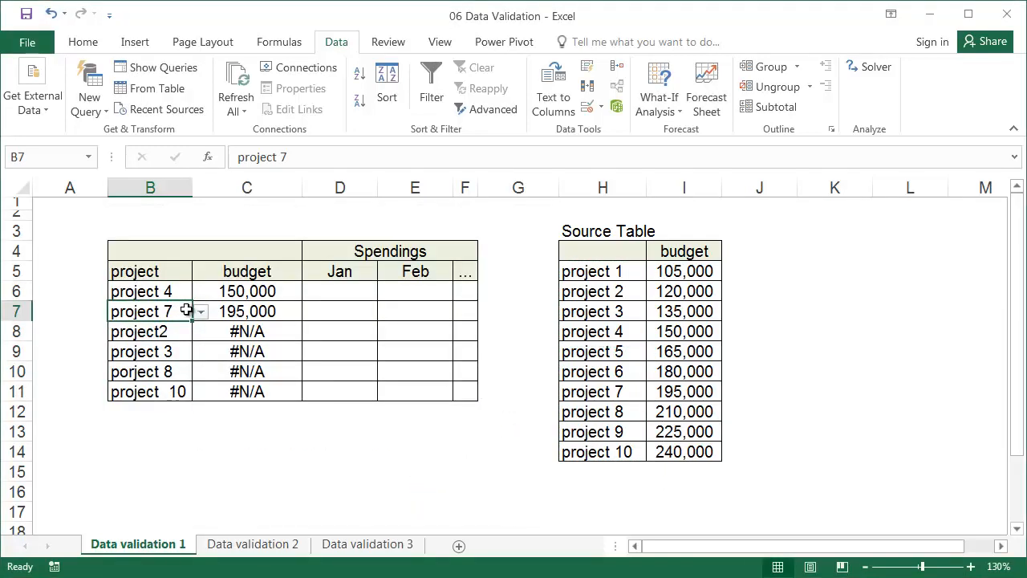
{"action": "left_click", "coordinate": [199, 313]}
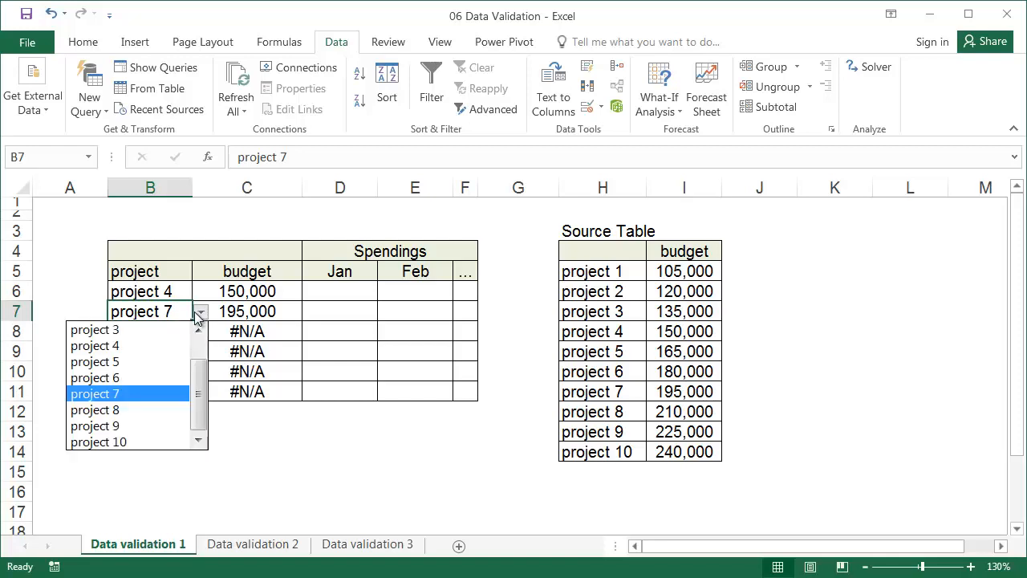
{"action": "left_click", "coordinate": [154, 307]}
Step: Choose project 2 for cell B8 and project 3 for cell B9 from their dropdown lists
{"action": "left_click", "coordinate": [166, 329]}
{"action": "left_click", "coordinate": [199, 333]}
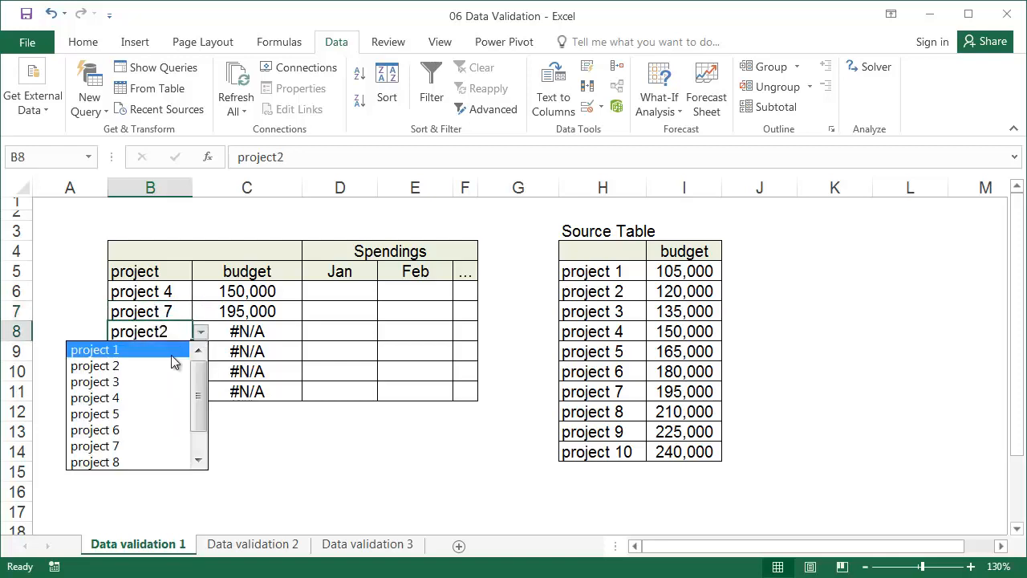
{"action": "left_click", "coordinate": [165, 366]}
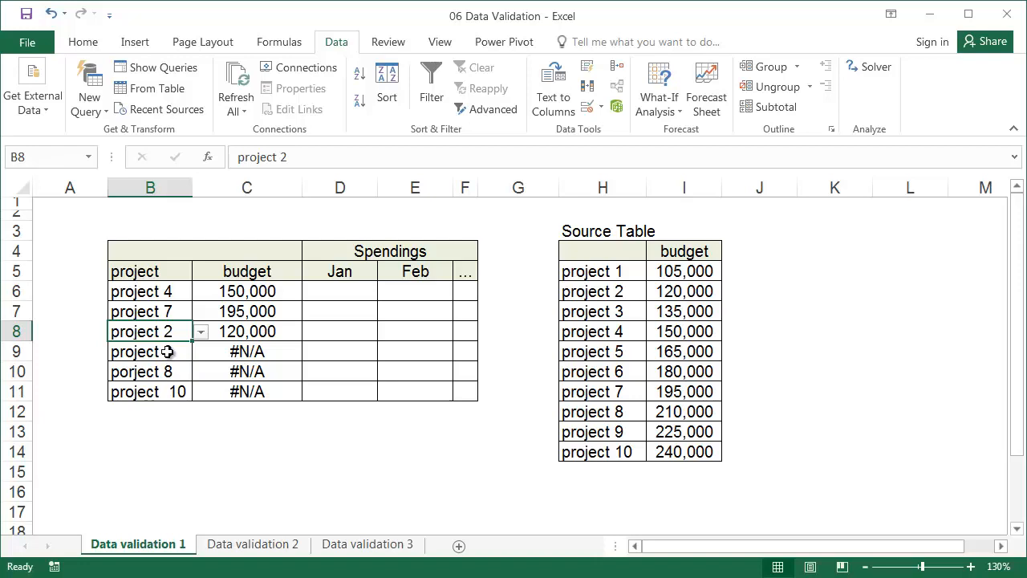
{"action": "left_click", "coordinate": [169, 349]}
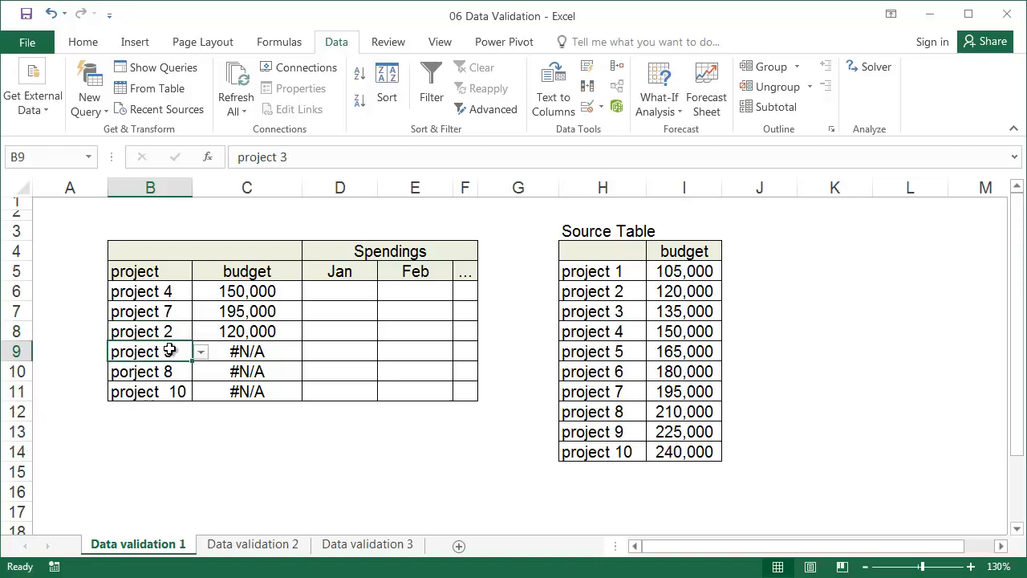
{"action": "left_click", "coordinate": [202, 353]}
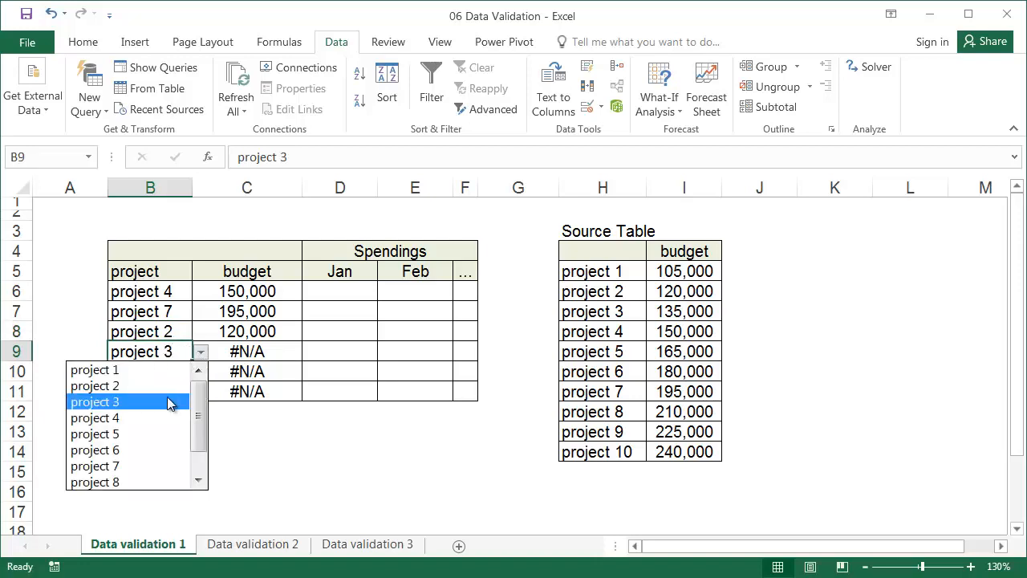
{"action": "left_click", "coordinate": [169, 399]}
Step: Replace the misspelled project name in B10 with a manually entered "project 8"
{"action": "left_click", "coordinate": [167, 380]}
{"action": "type", "text": "pr"}
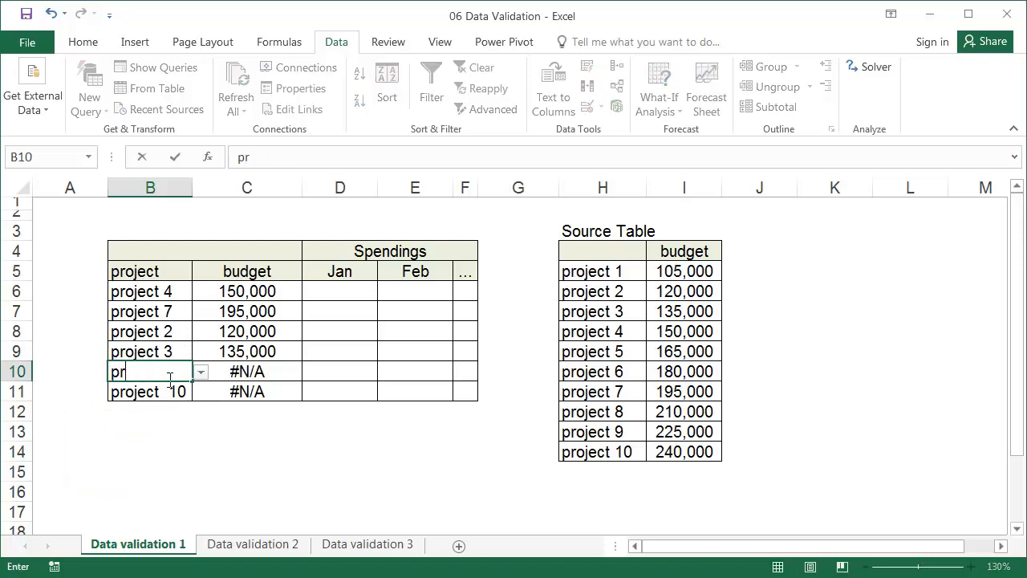
{"action": "type", "text": "oject 8"}
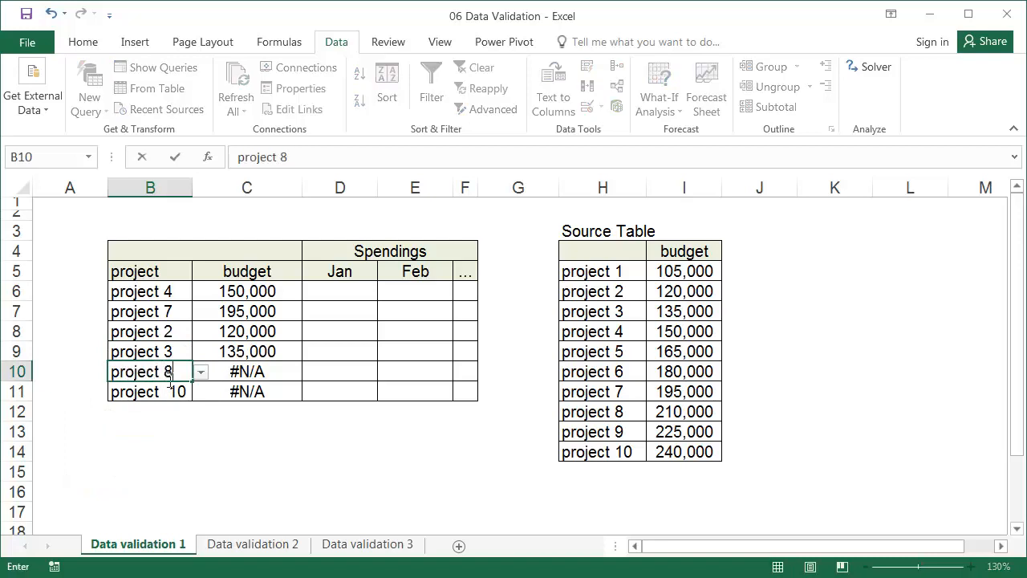
{"action": "key", "text": "Return"}
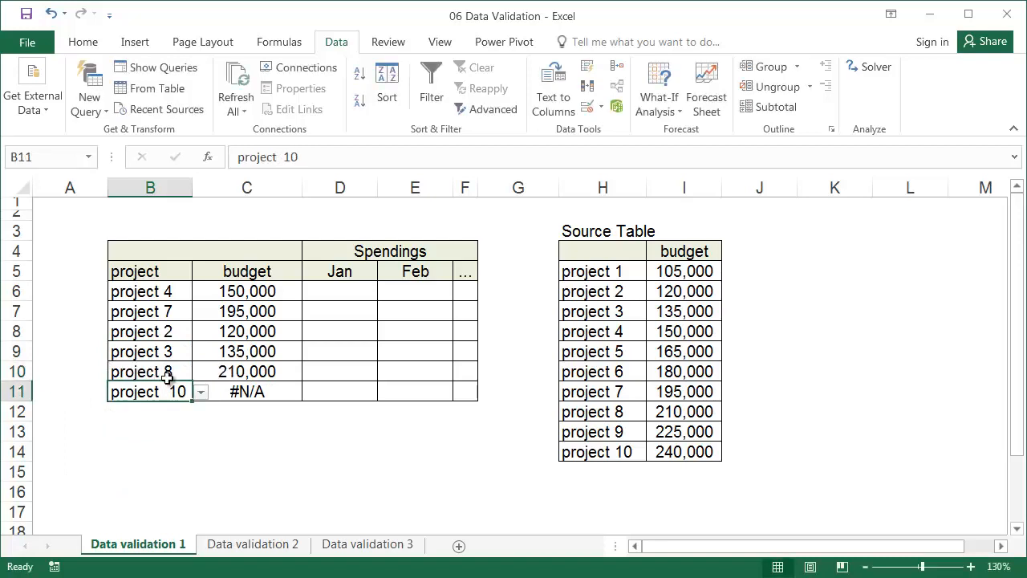
Step: Try to enter the misspelled name "porject 2" in B11 to test the validation, and cancel the entry
{"action": "type", "text": "po"}
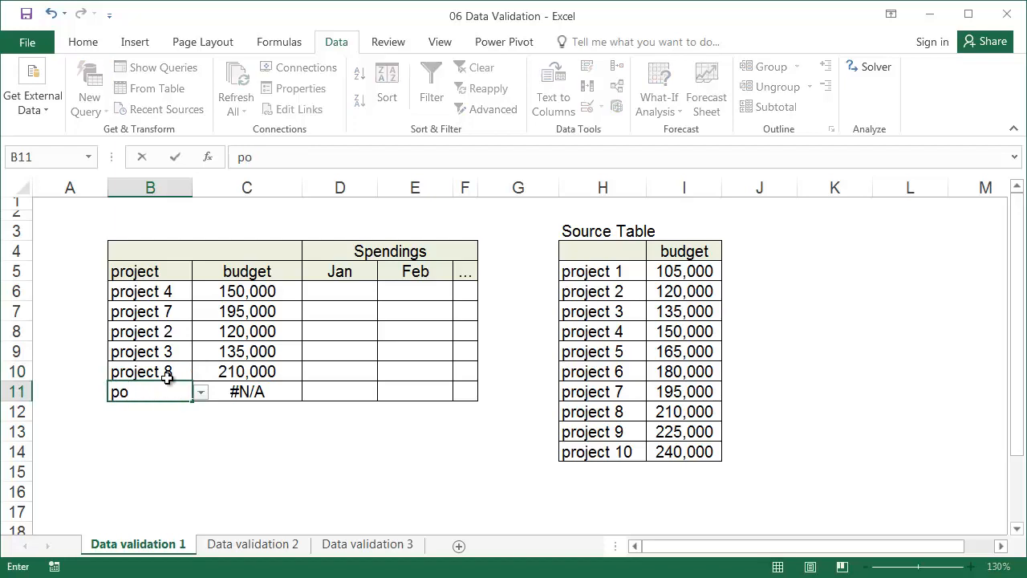
{"action": "type", "text": "rject 2"}
{"action": "key", "text": "Return"}
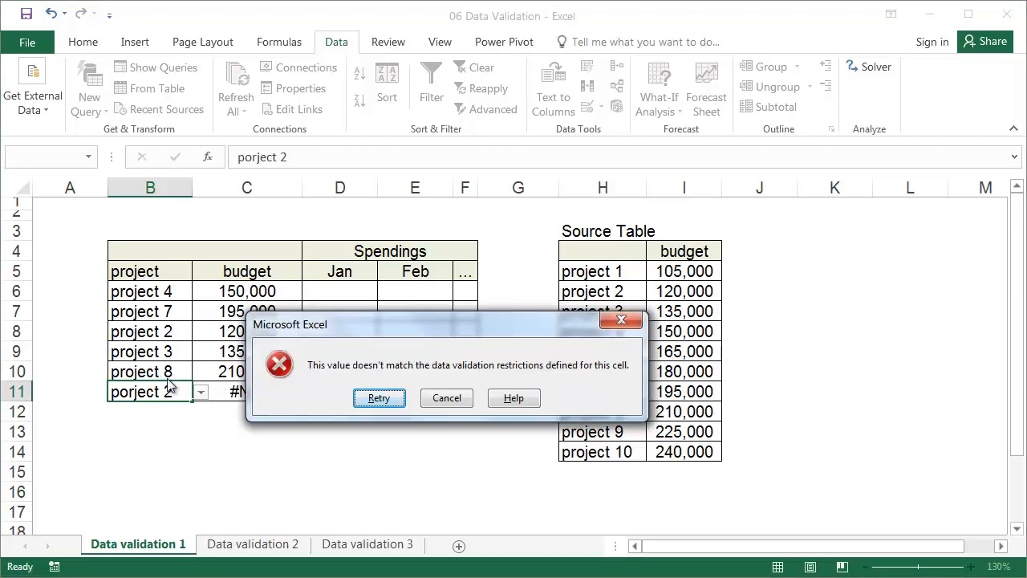
{"action": "key", "text": "Escape"}
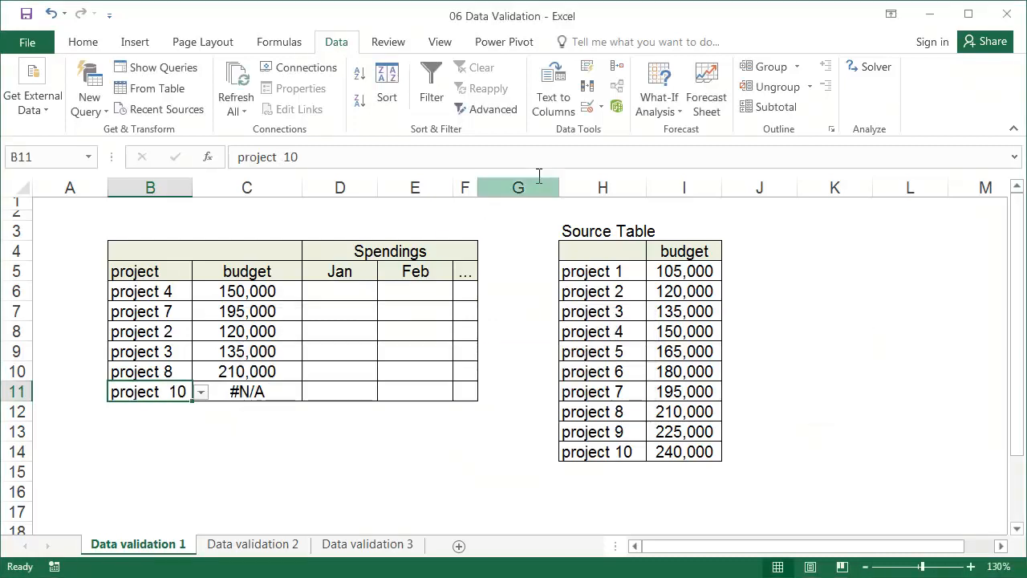
Step: Review the Error Alert and Input Message options of B11's data validation and close the settings without adding text
{"action": "left_click", "coordinate": [598, 107]}
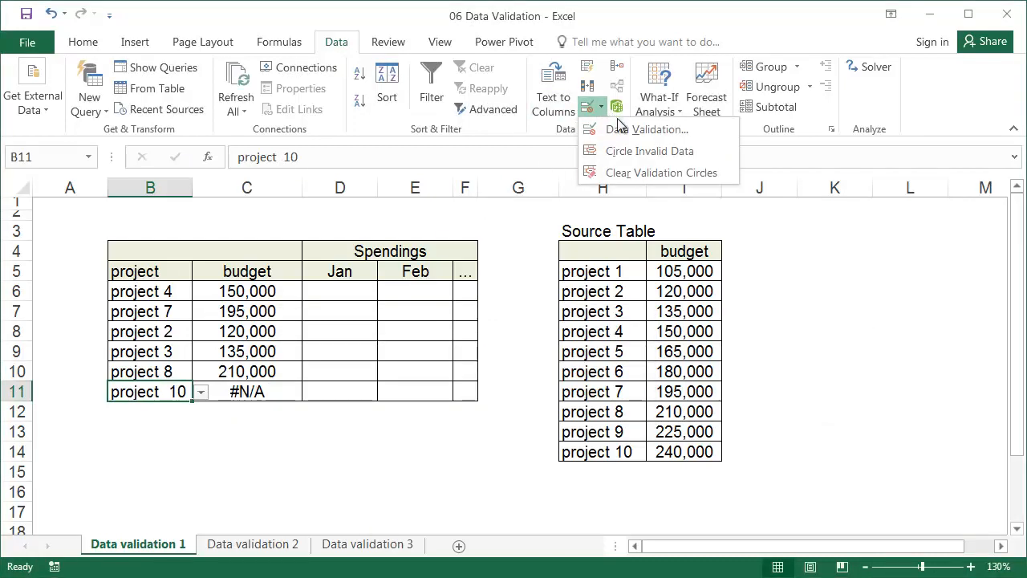
{"action": "left_click", "coordinate": [632, 130]}
{"action": "left_click", "coordinate": [283, 256]}
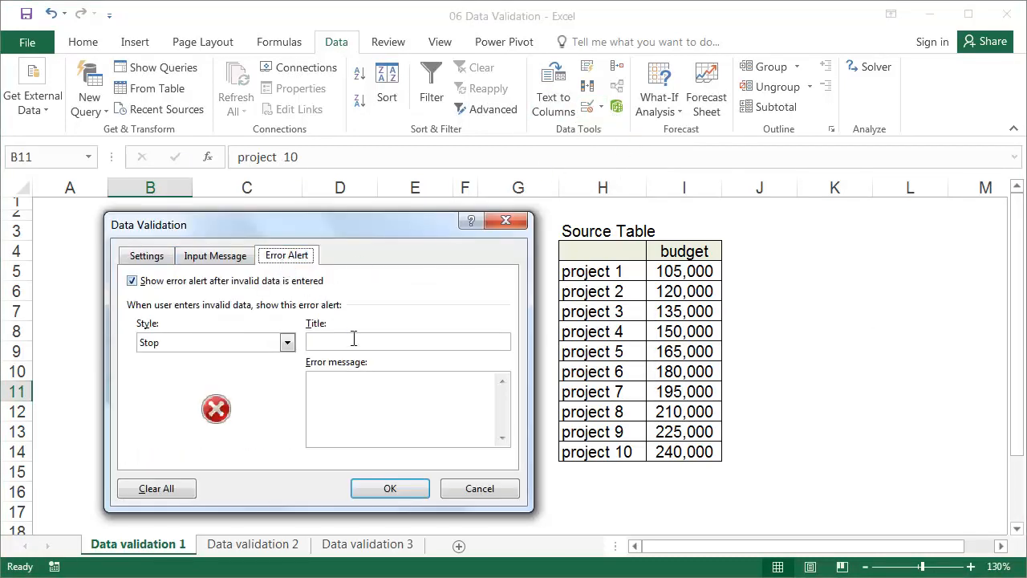
{"action": "left_click", "coordinate": [235, 256]}
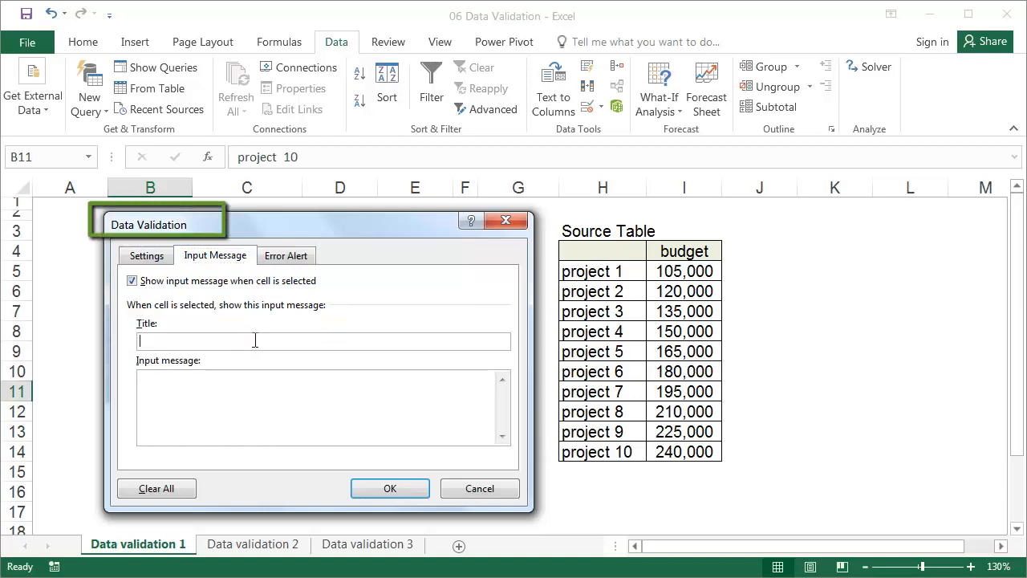
{"action": "left_click", "coordinate": [185, 381]}
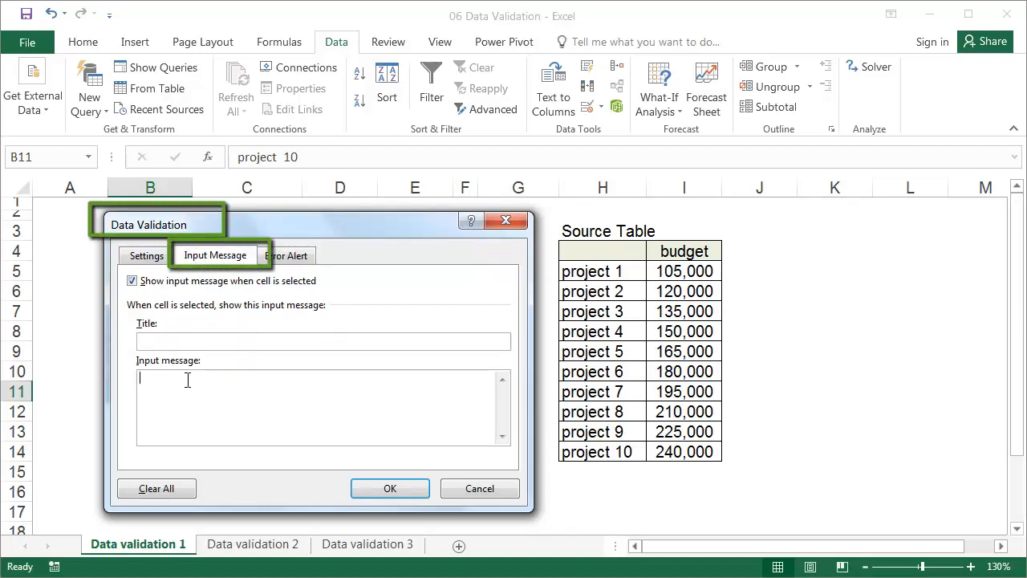
{"action": "left_click", "coordinate": [391, 489]}
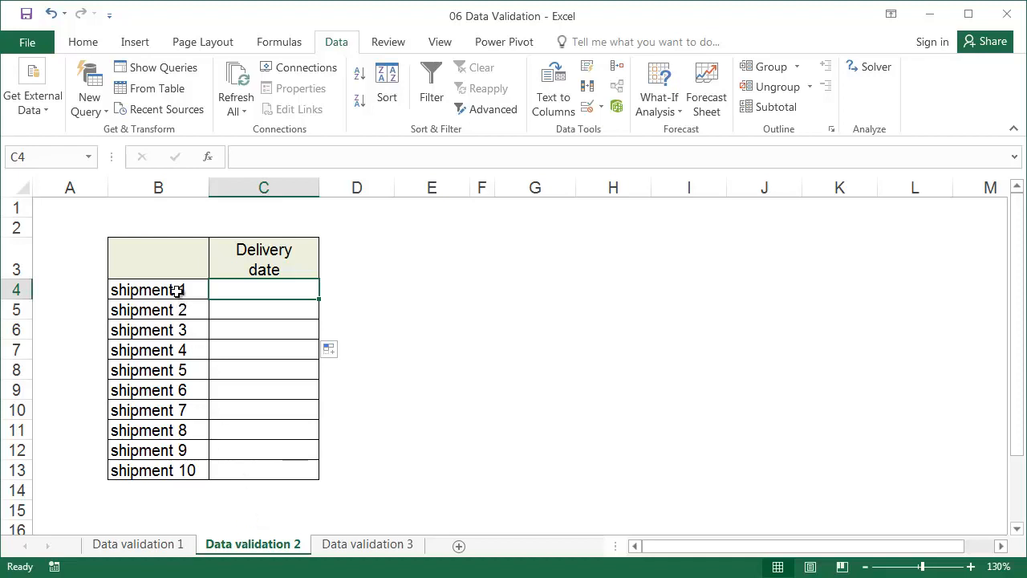
Step: Restrict the delivery date cells C4:C13 to dates between 1/1/2020 and 1/1/2022 using data validation
{"action": "left_click_drag", "start_coordinate": [177, 290], "coordinate": [194, 487]}
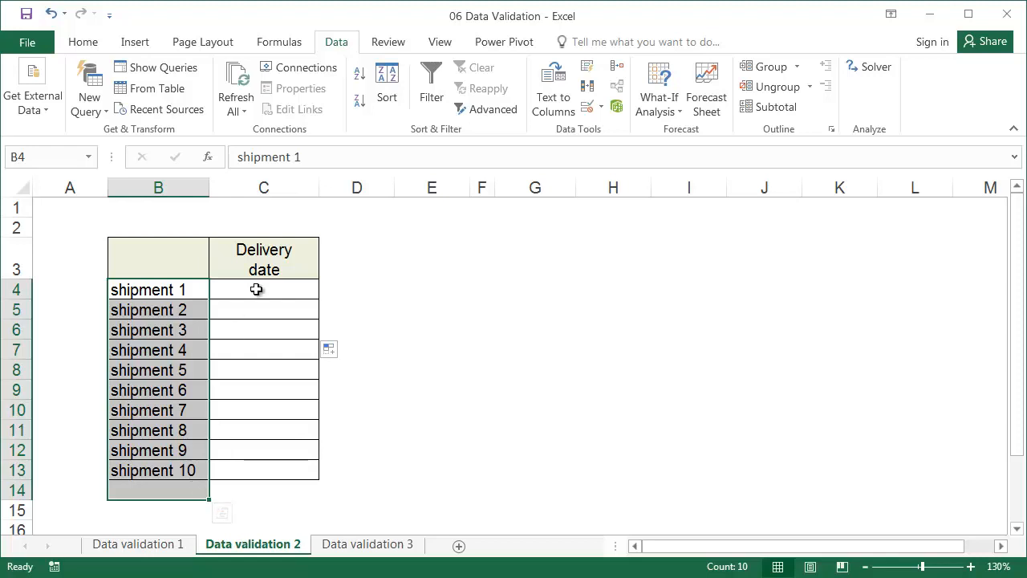
{"action": "left_click_drag", "start_coordinate": [259, 289], "coordinate": [270, 466]}
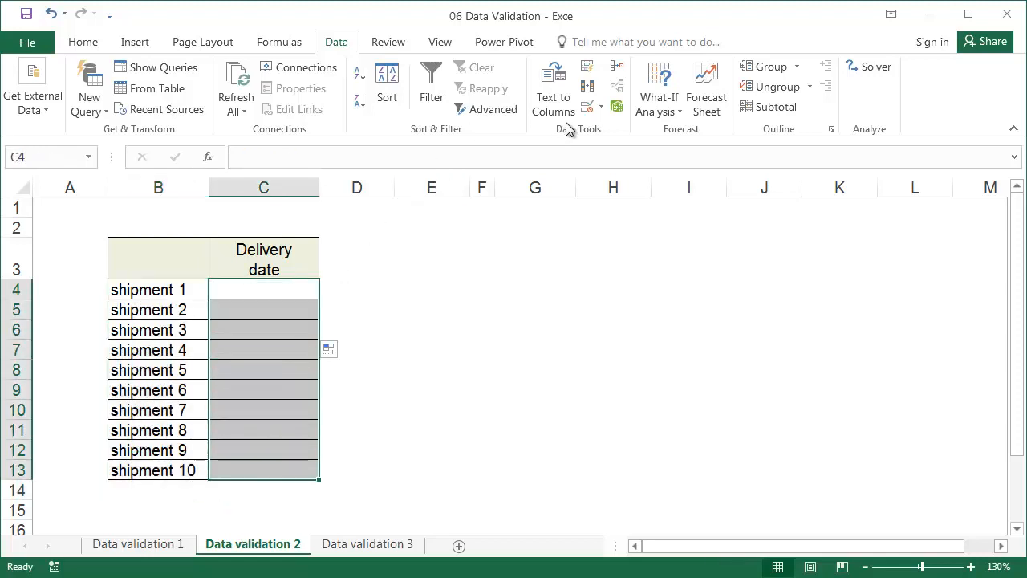
{"action": "left_click", "coordinate": [602, 108]}
{"action": "left_click", "coordinate": [616, 129]}
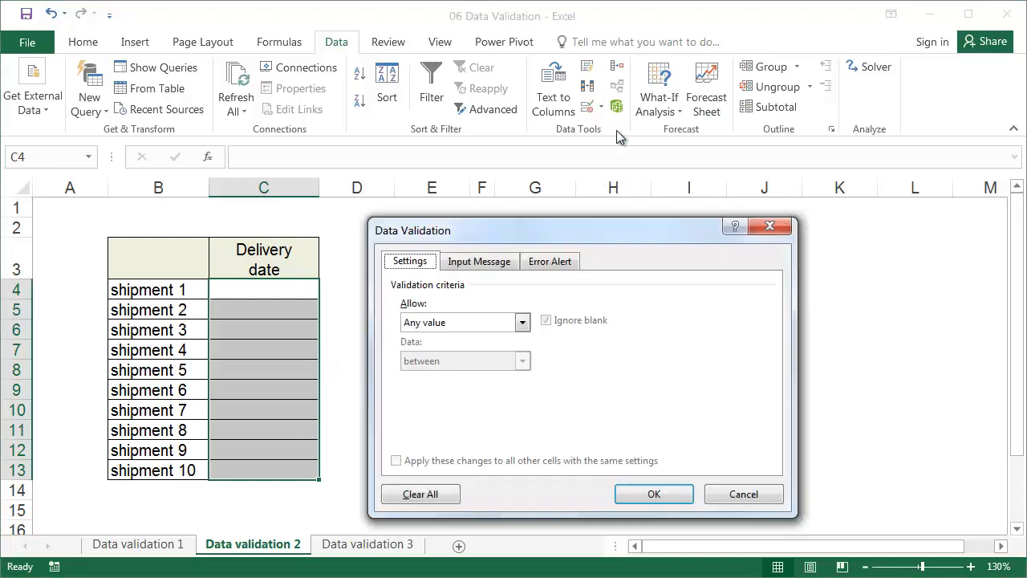
{"action": "left_click", "coordinate": [522, 324]}
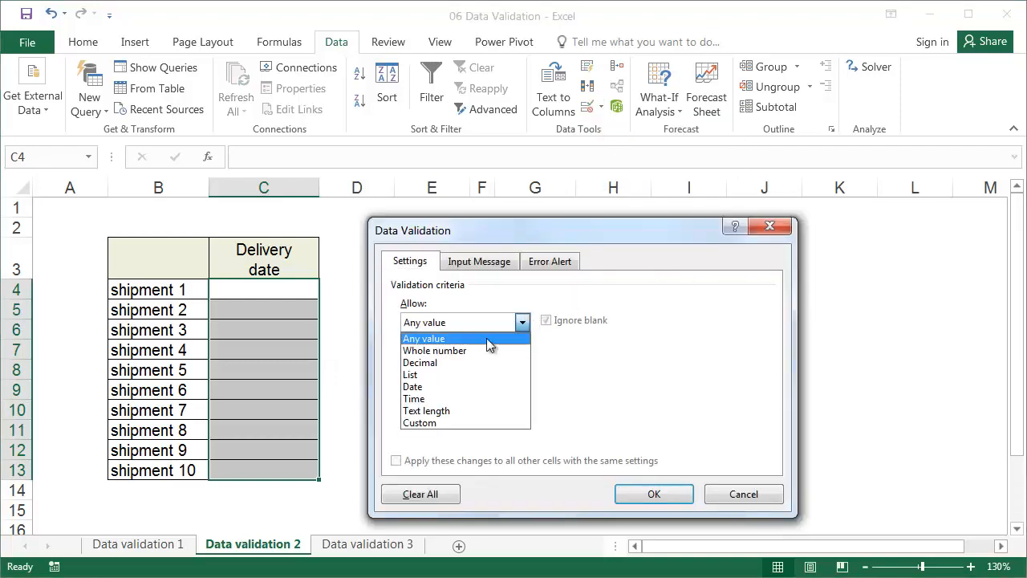
{"action": "left_click", "coordinate": [443, 387]}
{"action": "left_click", "coordinate": [466, 398]}
{"action": "type", "text": "1"}
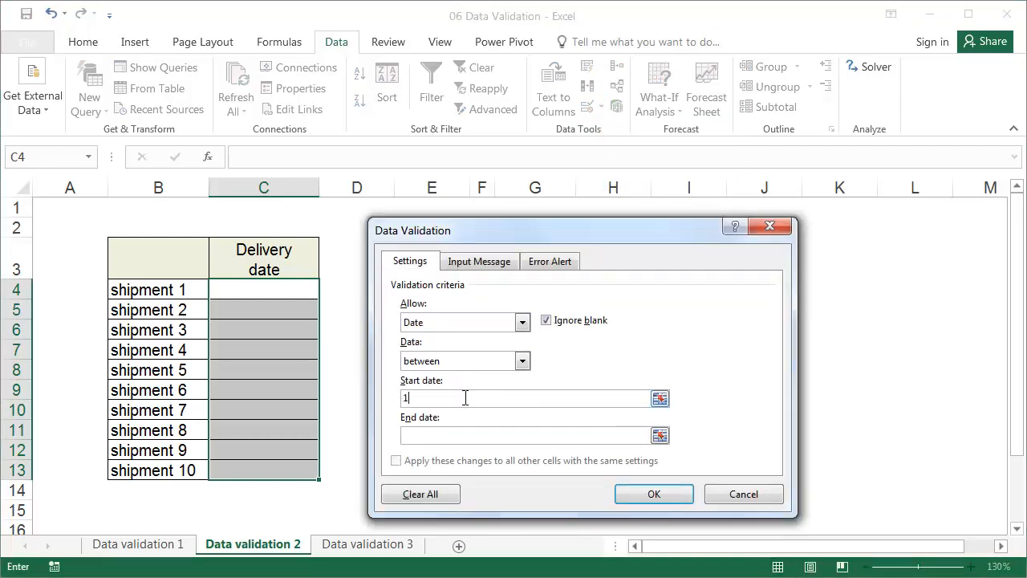
{"action": "type", "text": "/1/2020"}
{"action": "left_click", "coordinate": [466, 434]}
{"action": "type", "text": "1/1/2022"}
{"action": "left_click", "coordinate": [651, 494]}
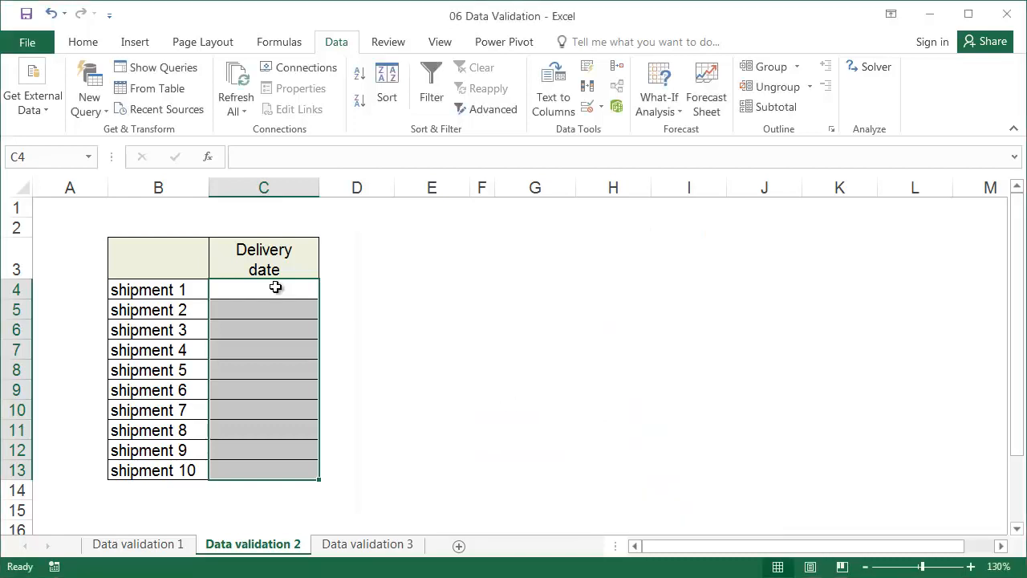
Step: Enter 2/2/2020 as shipment 1's delivery date and test the validation with "Jan. 2 2020" for shipment 2
{"action": "left_click", "coordinate": [275, 289]}
{"action": "type", "text": "2/2/2020"}
{"action": "key", "text": "Return"}
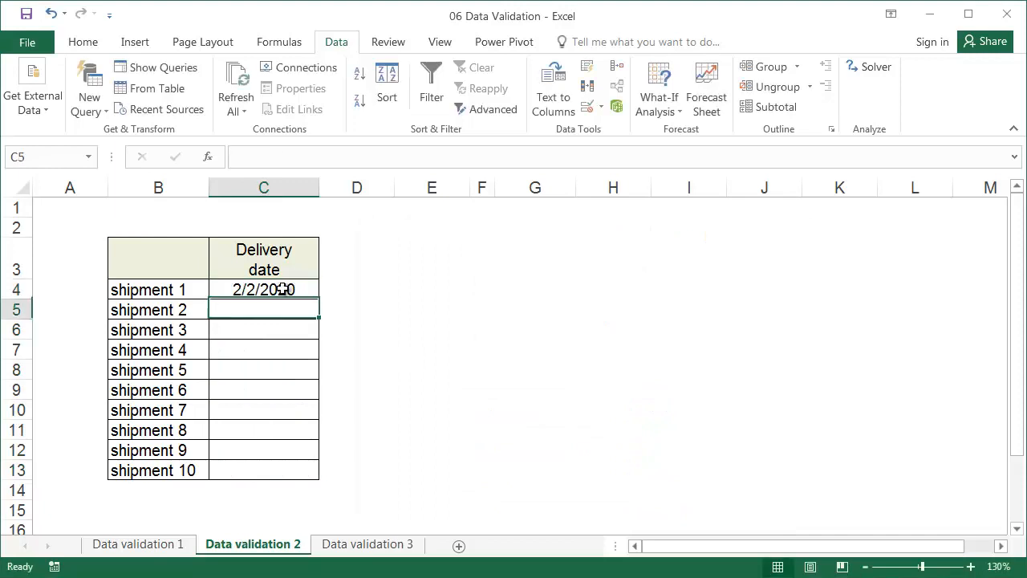
{"action": "type", "text": "Jan. 2 2020"}
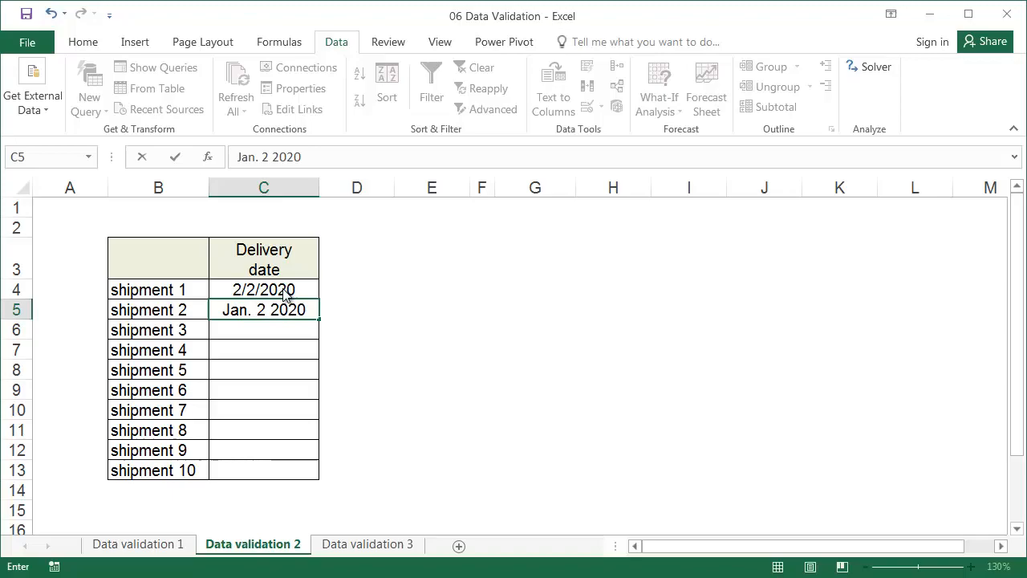
{"action": "key", "text": "Return"}
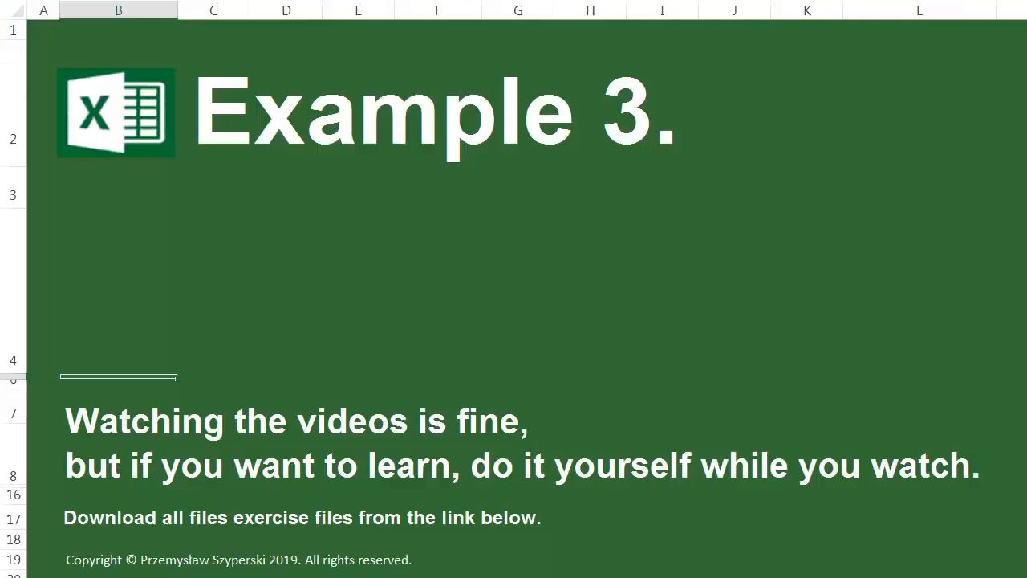
Step: Examine the material cost inputs in F5:F7 and the total's formula in F8 on the Data validation 3 sheet
{"action": "key", "text": "Down"}
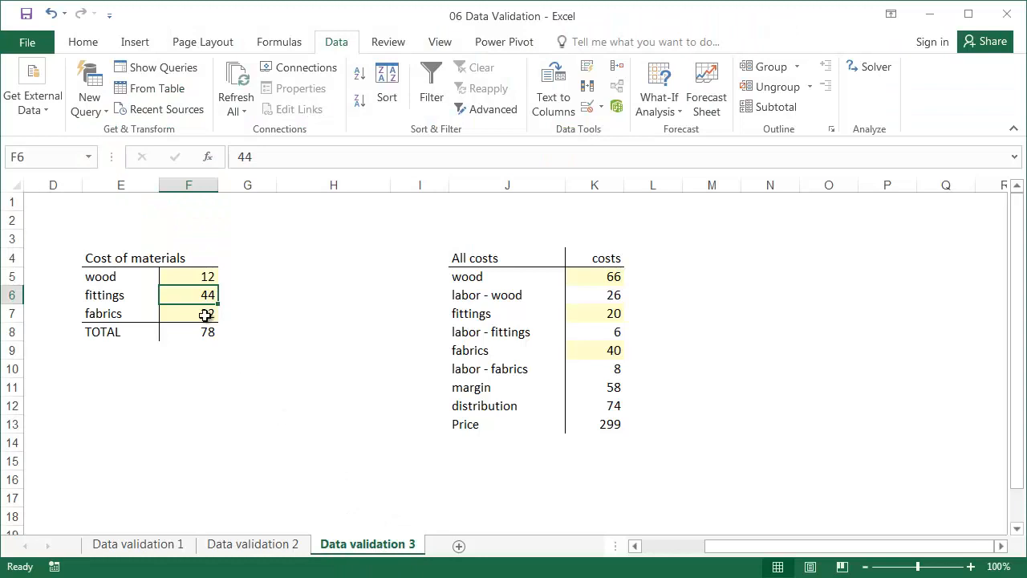
{"action": "left_click_drag", "start_coordinate": [187, 277], "coordinate": [187, 306]}
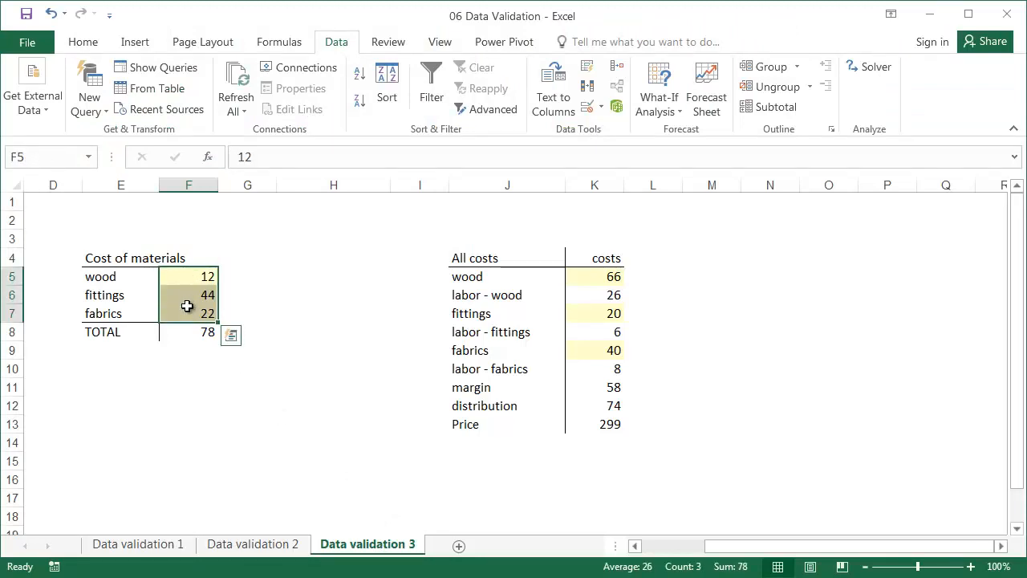
{"action": "left_click", "coordinate": [185, 277]}
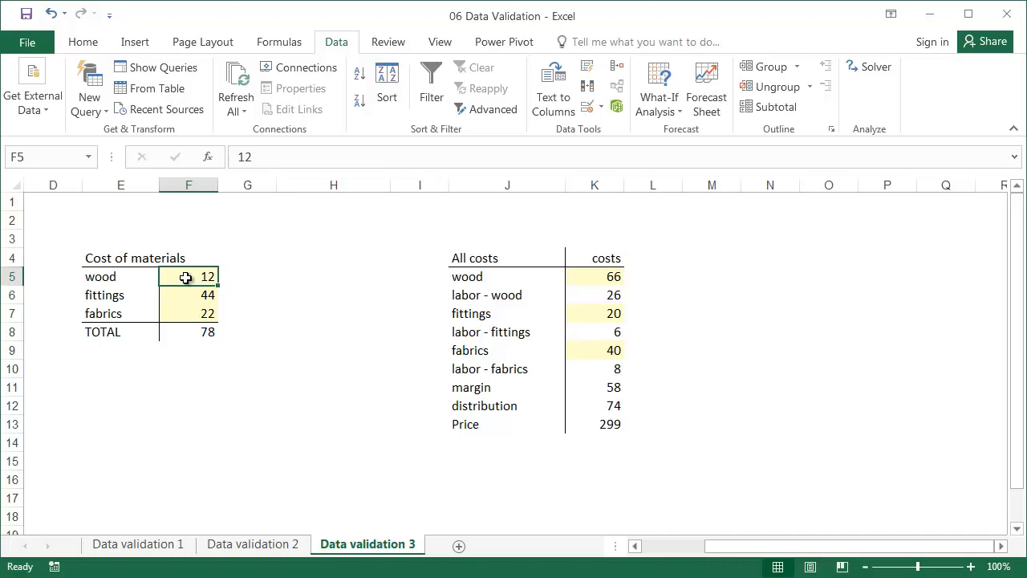
{"action": "left_click", "coordinate": [208, 329]}
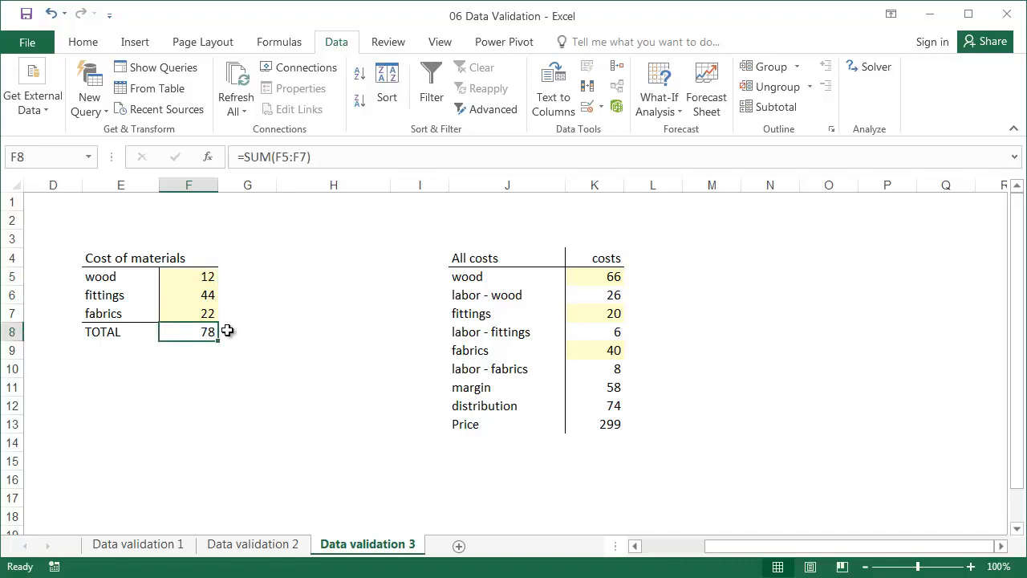
Step: Review the custom validation formula and the error alert text defined for the wood cost in F5
{"action": "left_click", "coordinate": [189, 276]}
{"action": "left_click", "coordinate": [601, 107]}
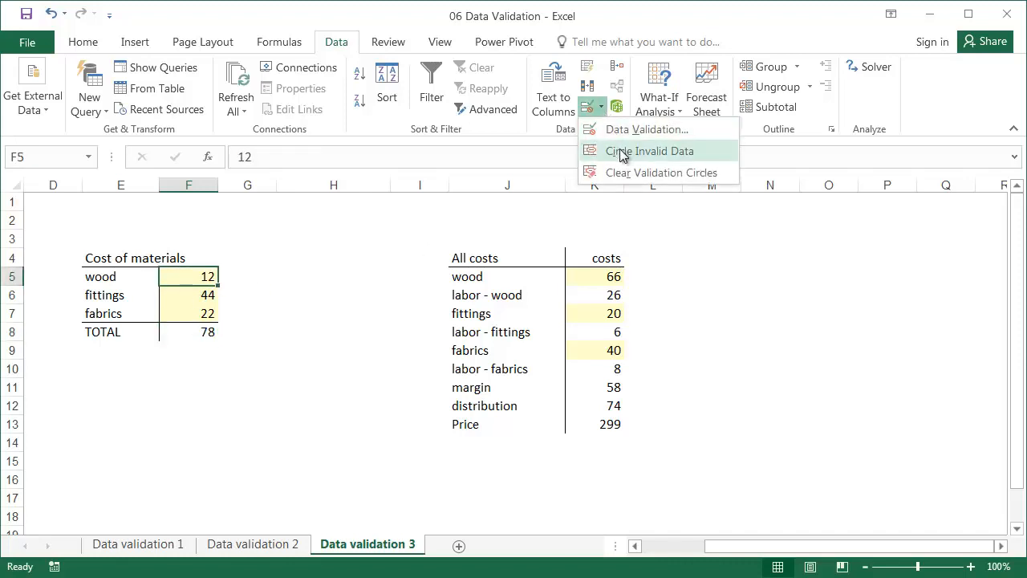
{"action": "left_click", "coordinate": [634, 129]}
{"action": "left_click_drag", "start_coordinate": [421, 228], "coordinate": [348, 228]}
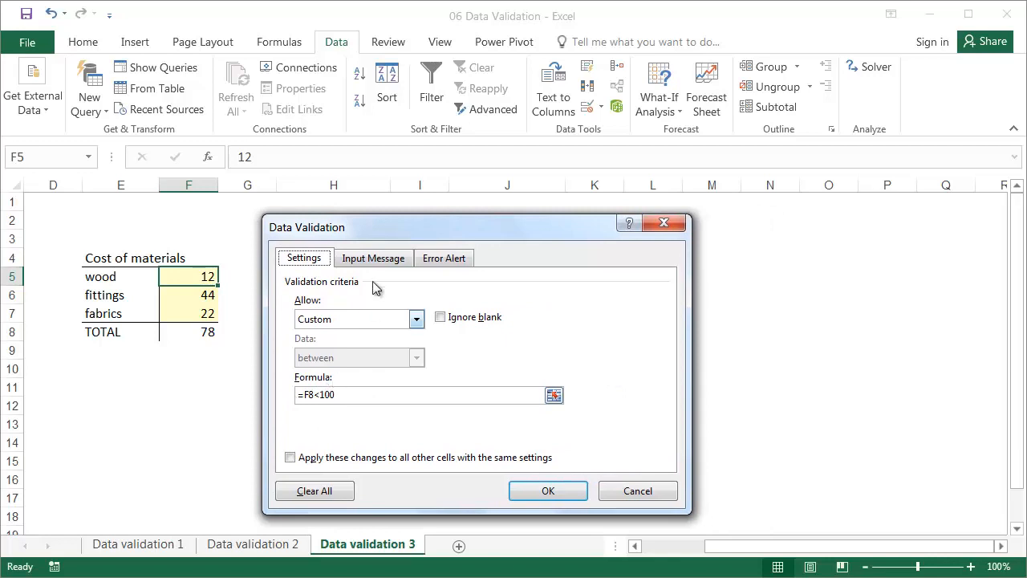
{"action": "left_click", "coordinate": [442, 258]}
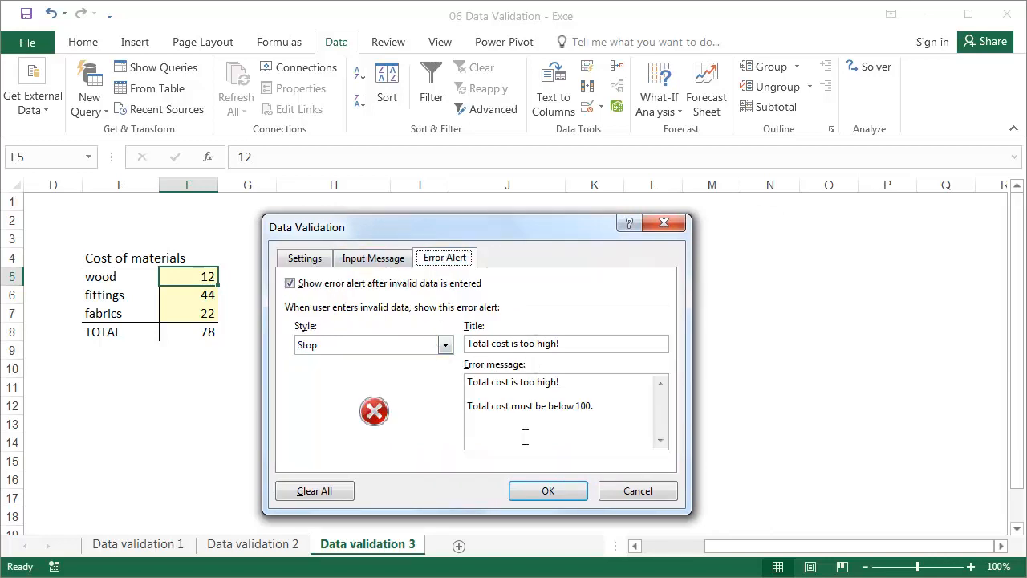
{"action": "left_click", "coordinate": [541, 492]}
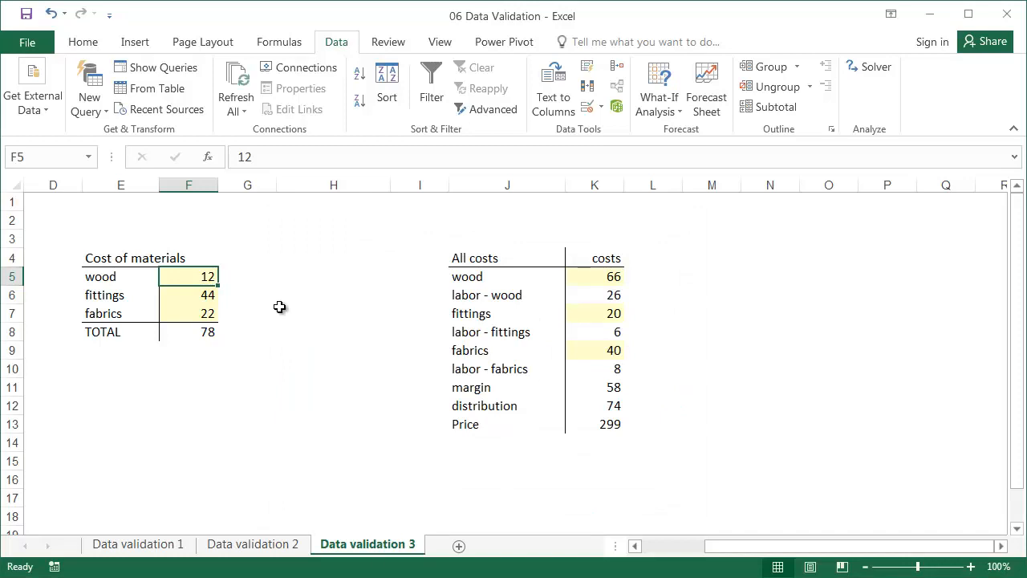
Step: Try to enter 66 as the wood cost in F5 to test the validation, and cancel the entry
{"action": "type", "text": "66"}
{"action": "key", "text": "Return"}
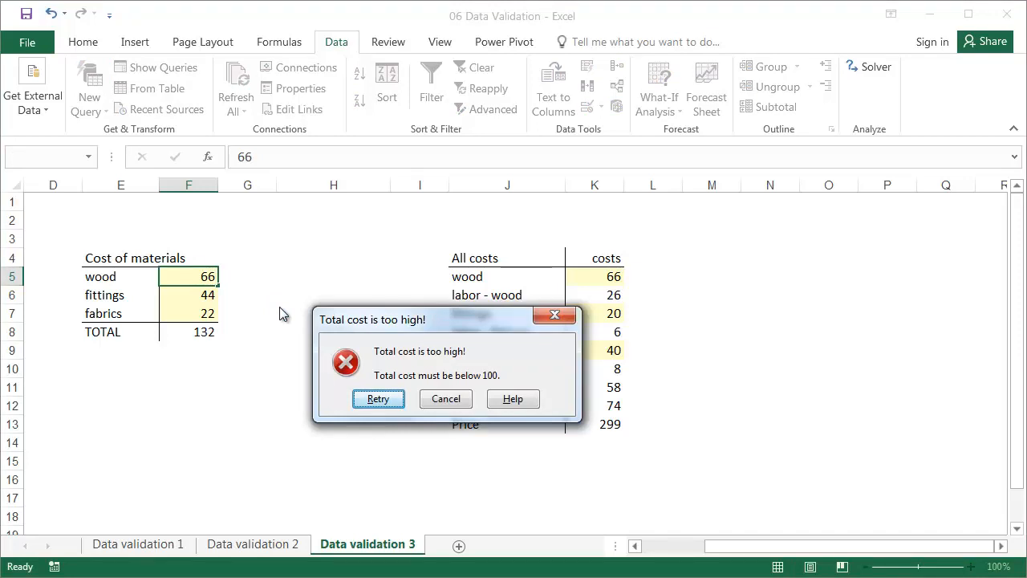
{"action": "key", "text": "Escape"}
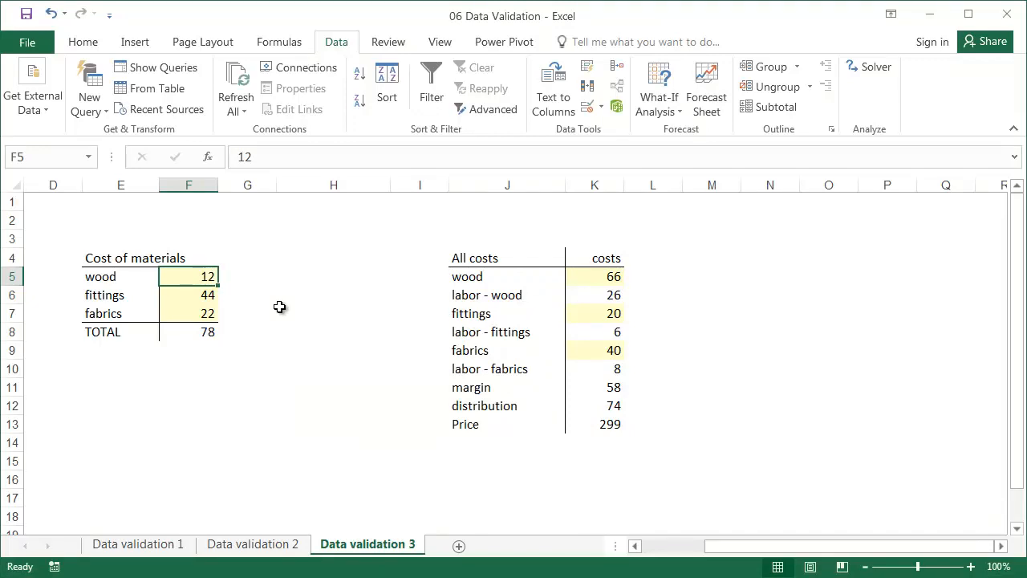
Step: Set the fittings cost in F6 to 2 and the wood cost in F5 to 66
{"action": "key", "text": "Down"}
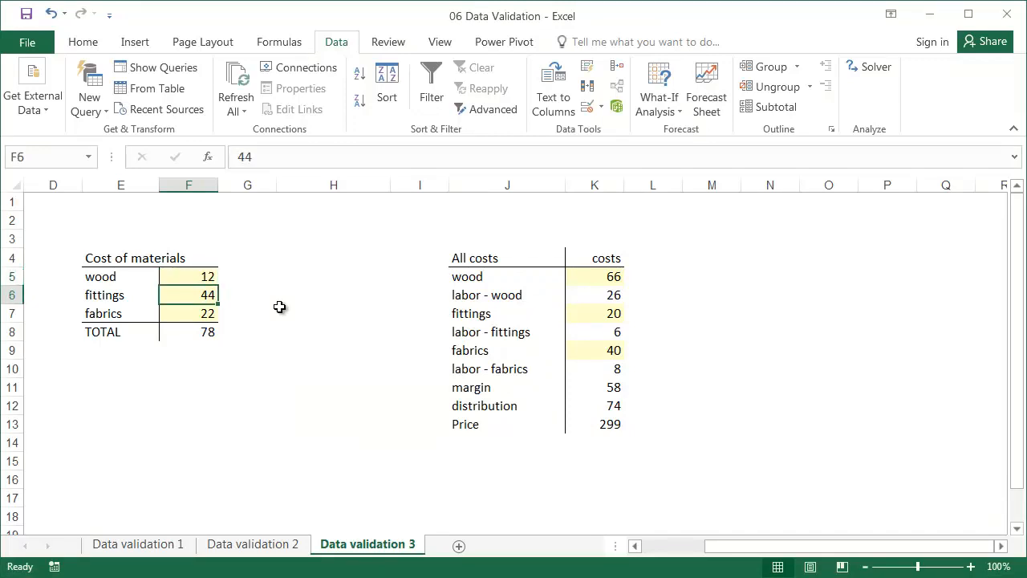
{"action": "type", "text": "2"}
{"action": "key", "text": "Up"}
{"action": "type", "text": "66"}
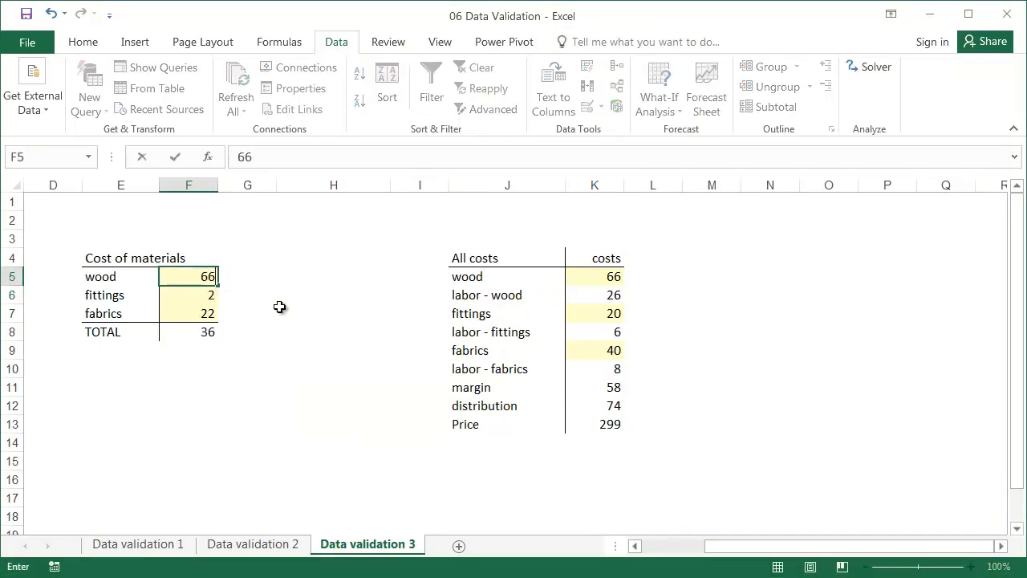
{"action": "key", "text": "Return"}
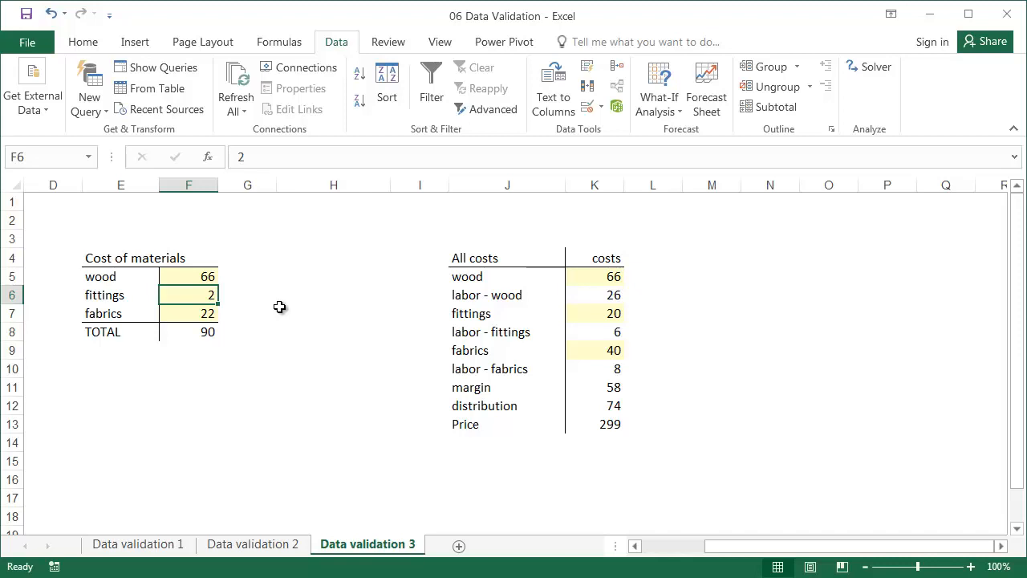
Step: Fill F6 and H6 simultaneously with 155 to test bypassing the validation, and undo the entry
{"action": "left_click", "coordinate": [309, 293], "text": "ctrl"}
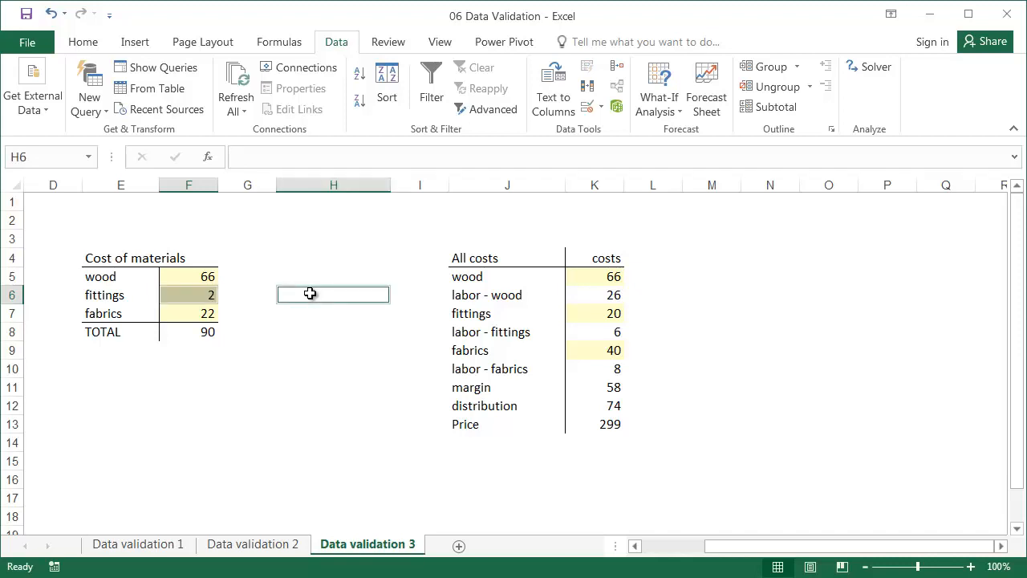
{"action": "type", "text": "155"}
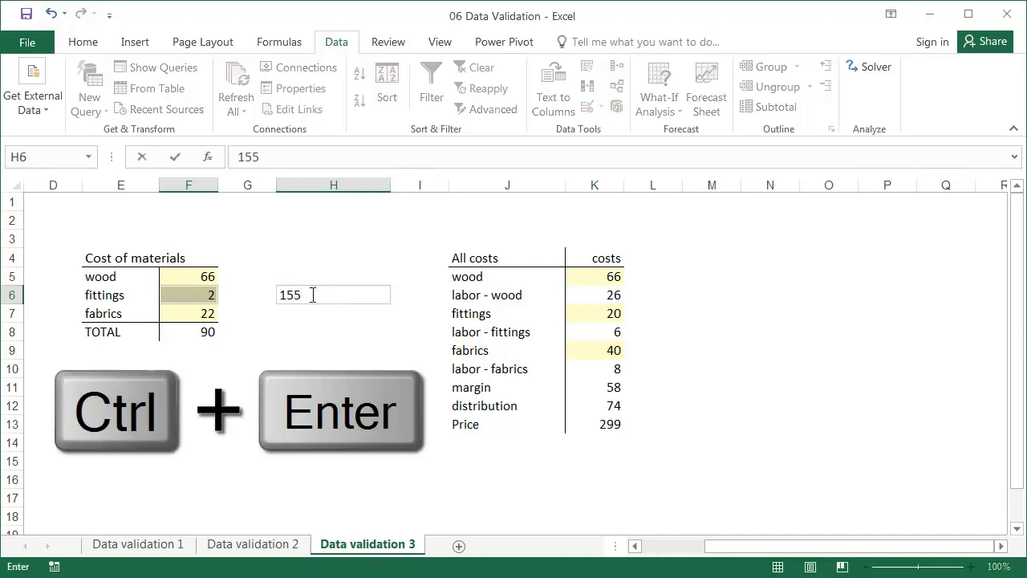
{"action": "key", "text": "ctrl+Return"}
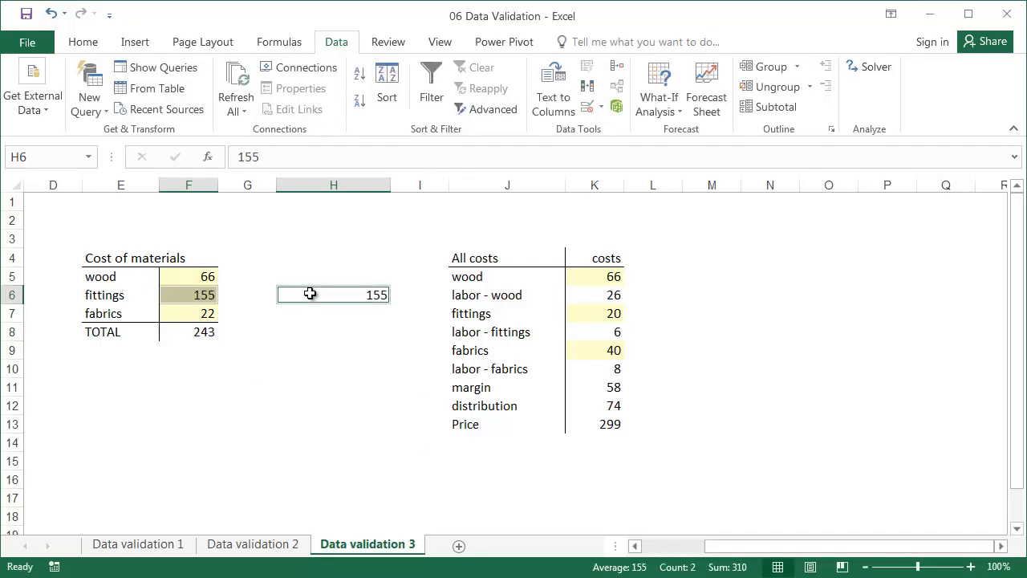
{"action": "left_click", "coordinate": [315, 347]}
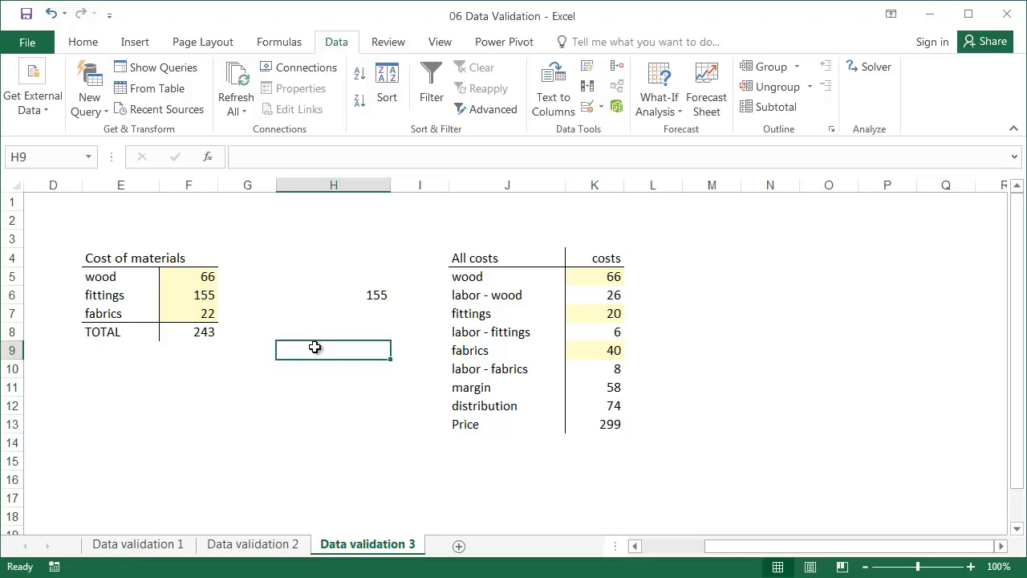
{"action": "key", "text": "ctrl+z"}
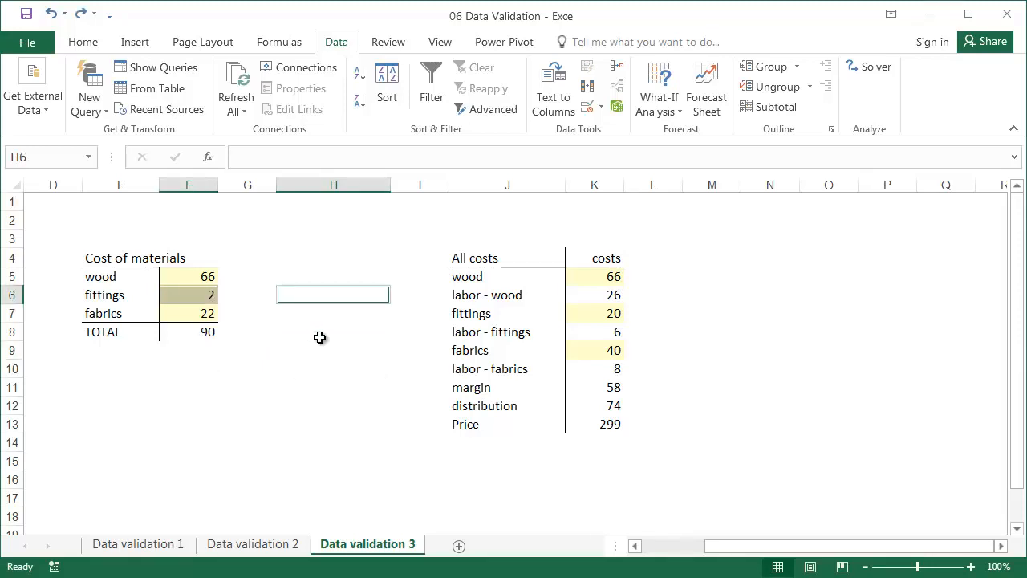
{"action": "left_click", "coordinate": [320, 337]}
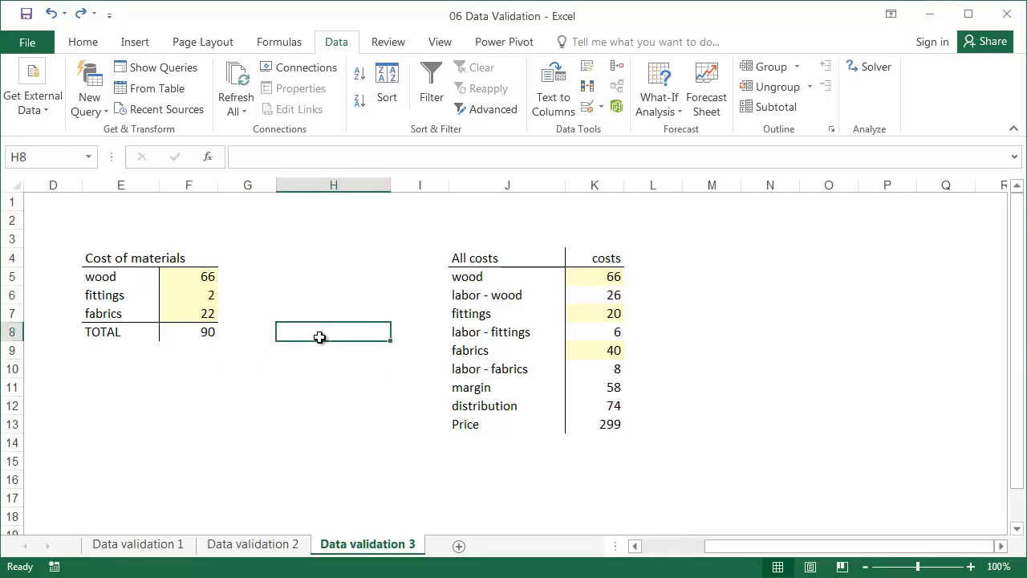
Step: Review the custom validation formula for the wood cost in K5 of the All costs table and close the settings
{"action": "left_click", "coordinate": [590, 278]}
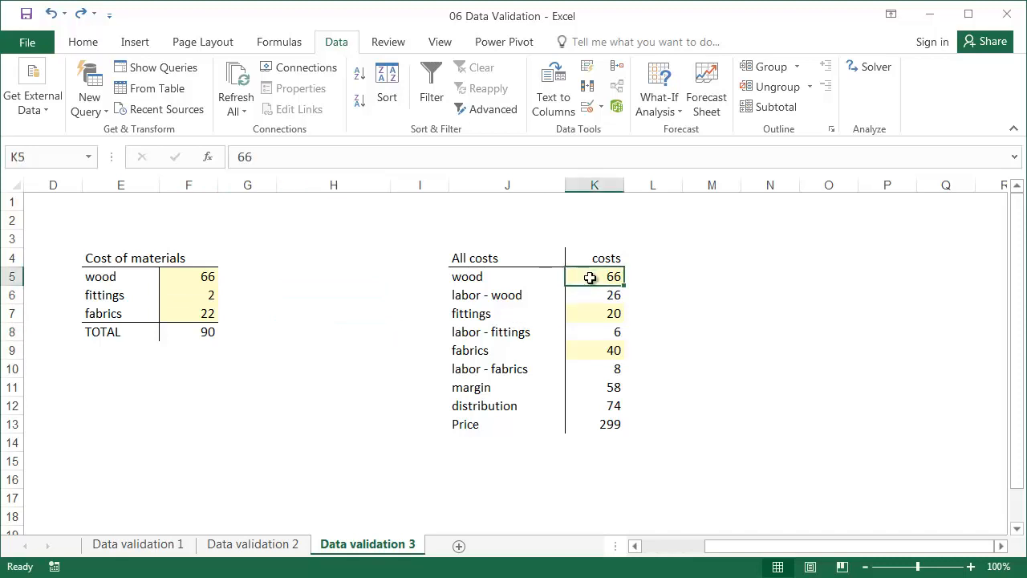
{"action": "left_click", "coordinate": [601, 107]}
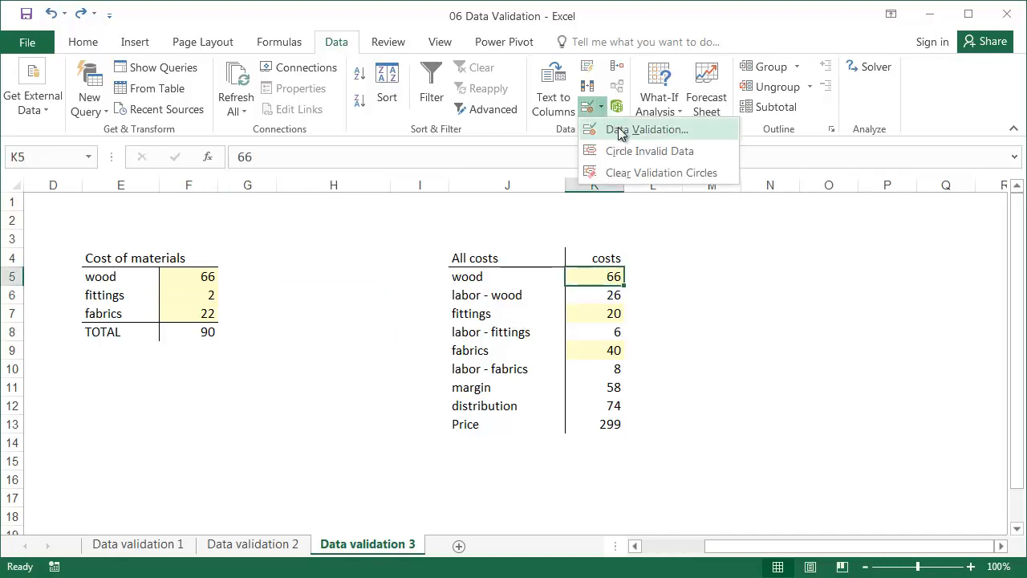
{"action": "left_click", "coordinate": [620, 131]}
{"action": "left_click", "coordinate": [309, 261]}
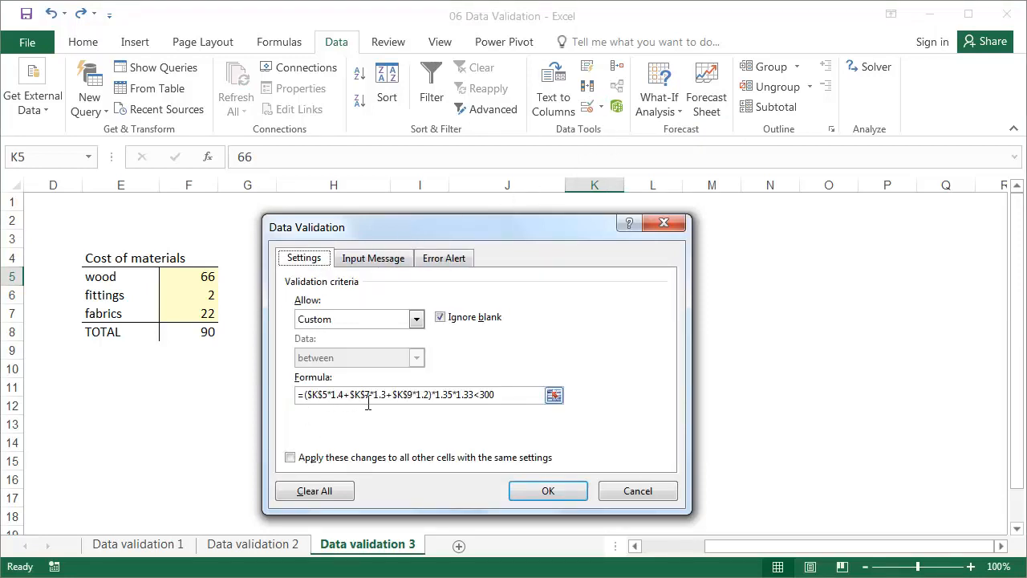
{"action": "left_click_drag", "start_coordinate": [436, 236], "coordinate": [227, 220]}
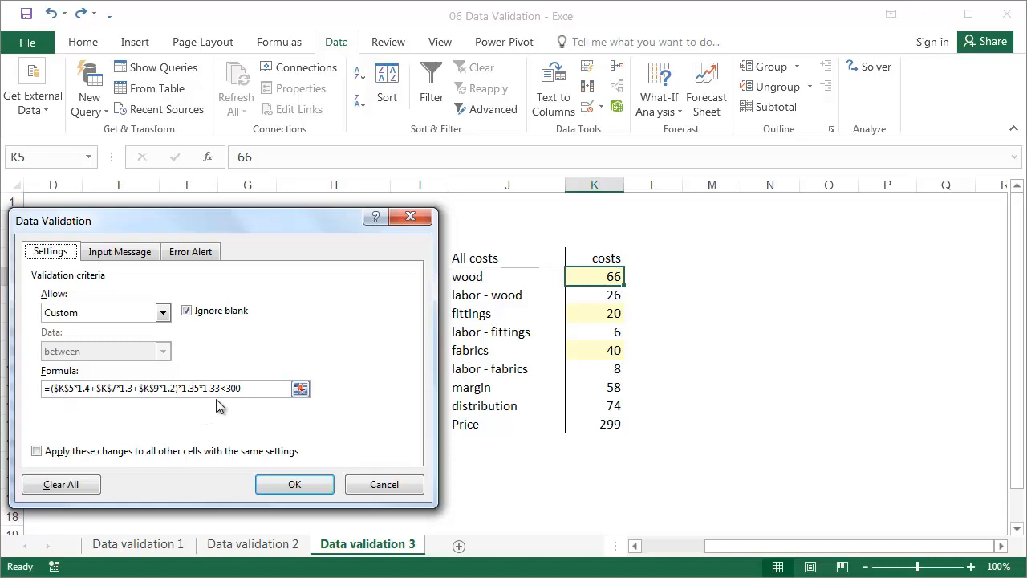
{"action": "left_click", "coordinate": [290, 483]}
Step: Try to enter 69 as the wood cost in K5 to test its validation rule
{"action": "type", "text": "69"}
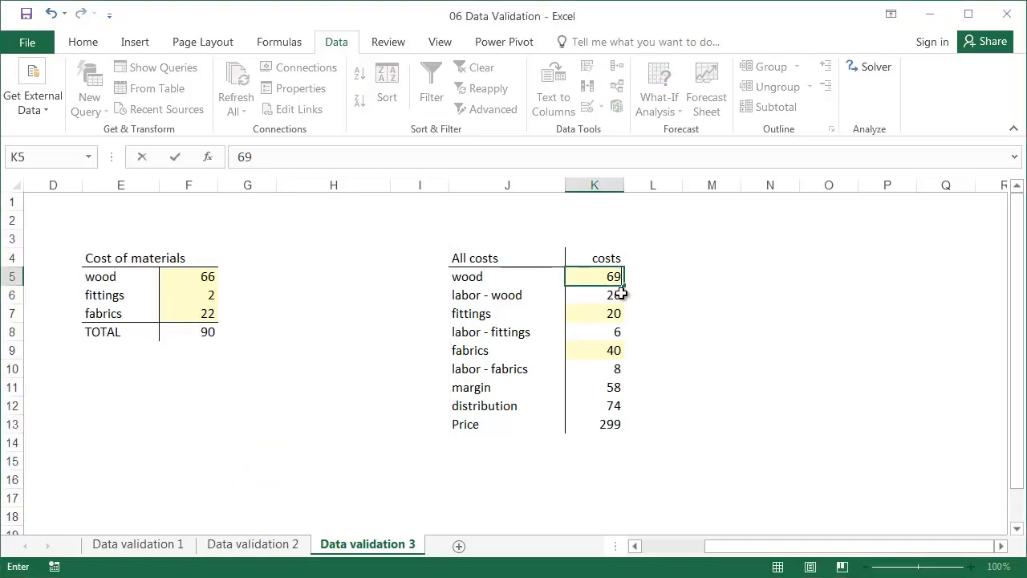
{"action": "key", "text": "Return"}
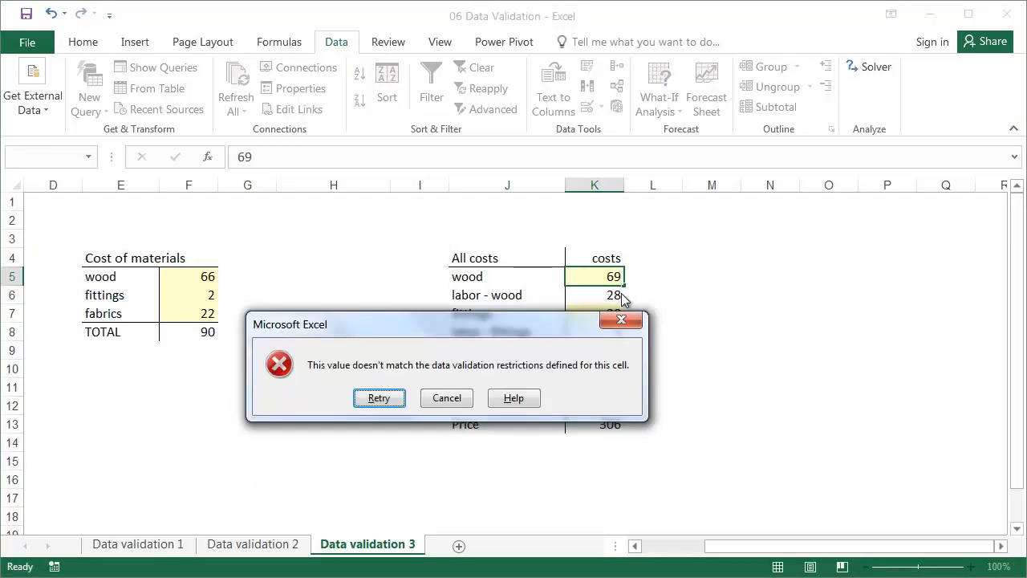